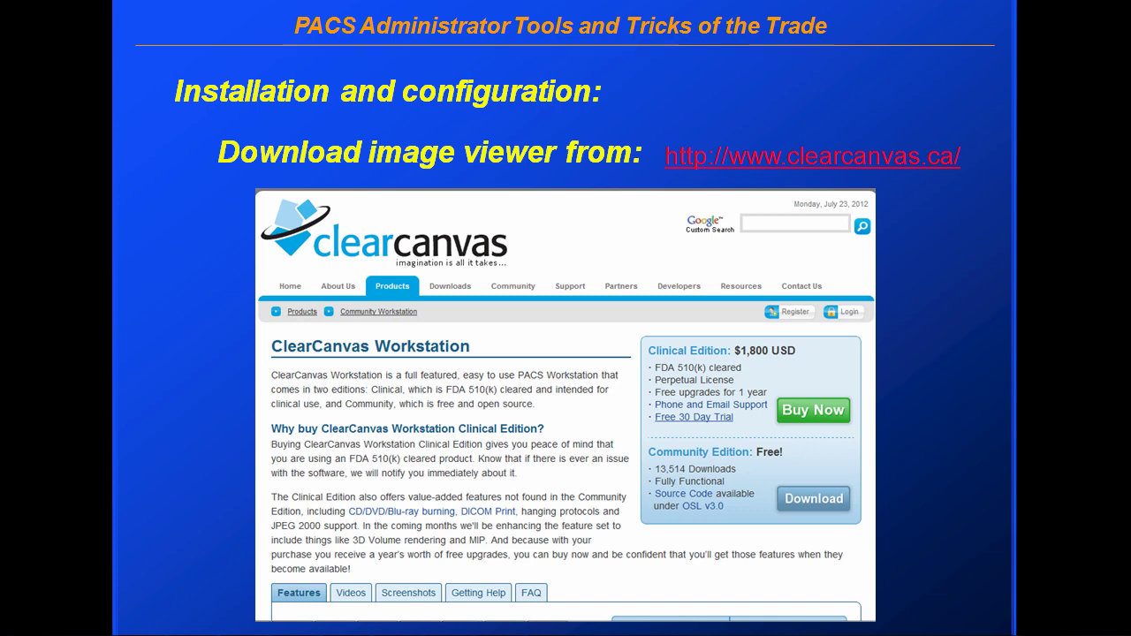
{"action": "key", "text": "Right"}
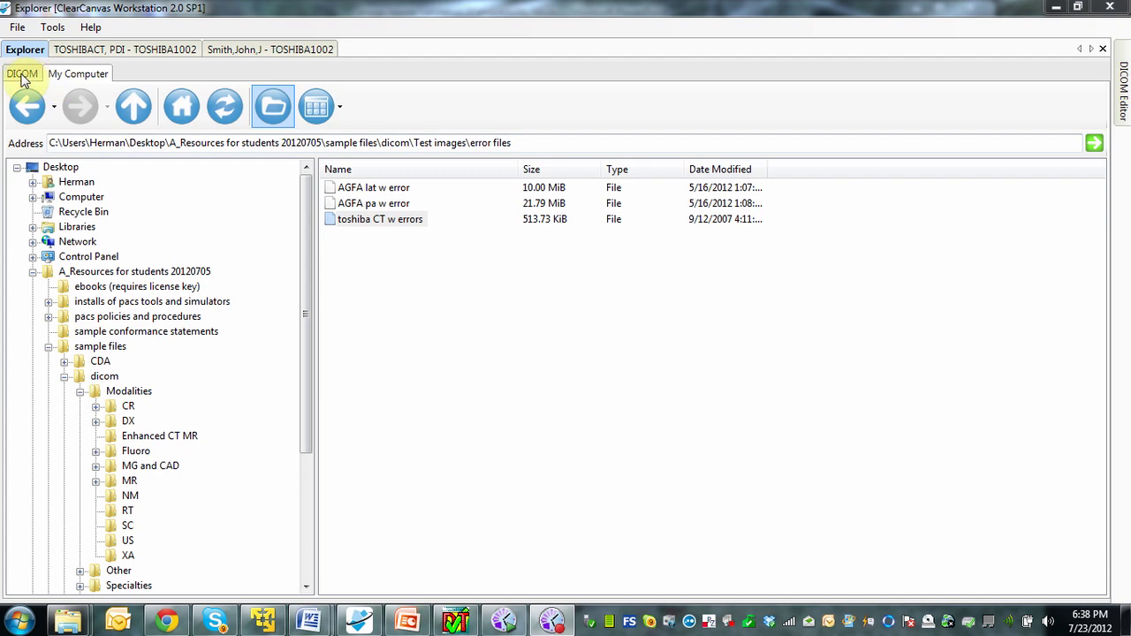
Step: Open the image file "toshiba CT w errors" from the local error files folder
{"action": "left_click", "coordinate": [22, 75]}
{"action": "left_click", "coordinate": [55, 76]}
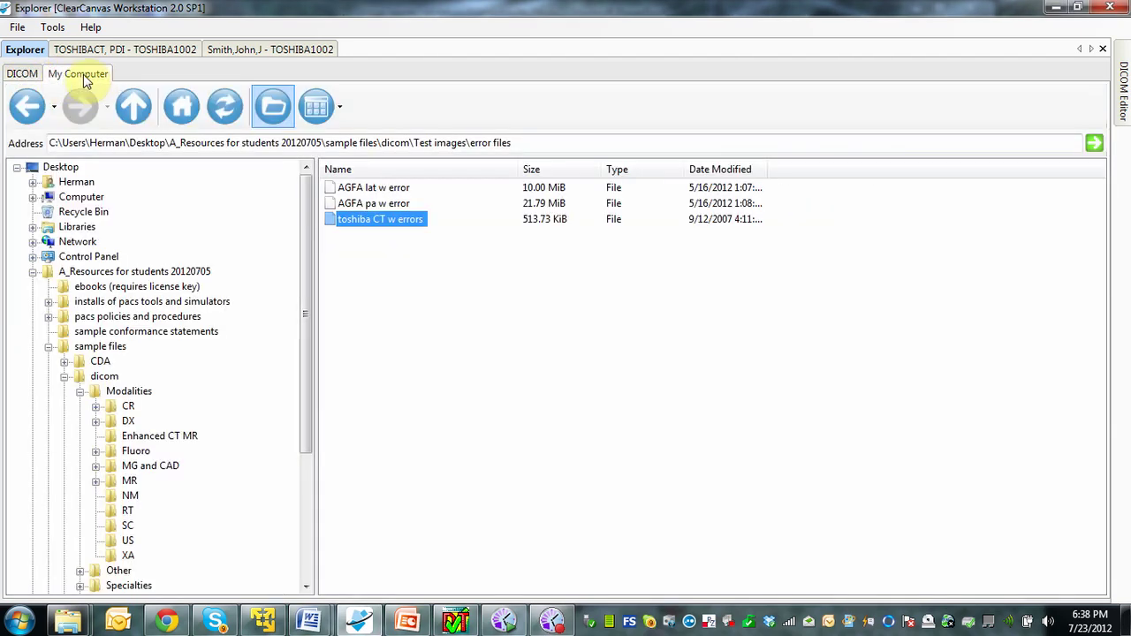
{"action": "double_click", "coordinate": [384, 228]}
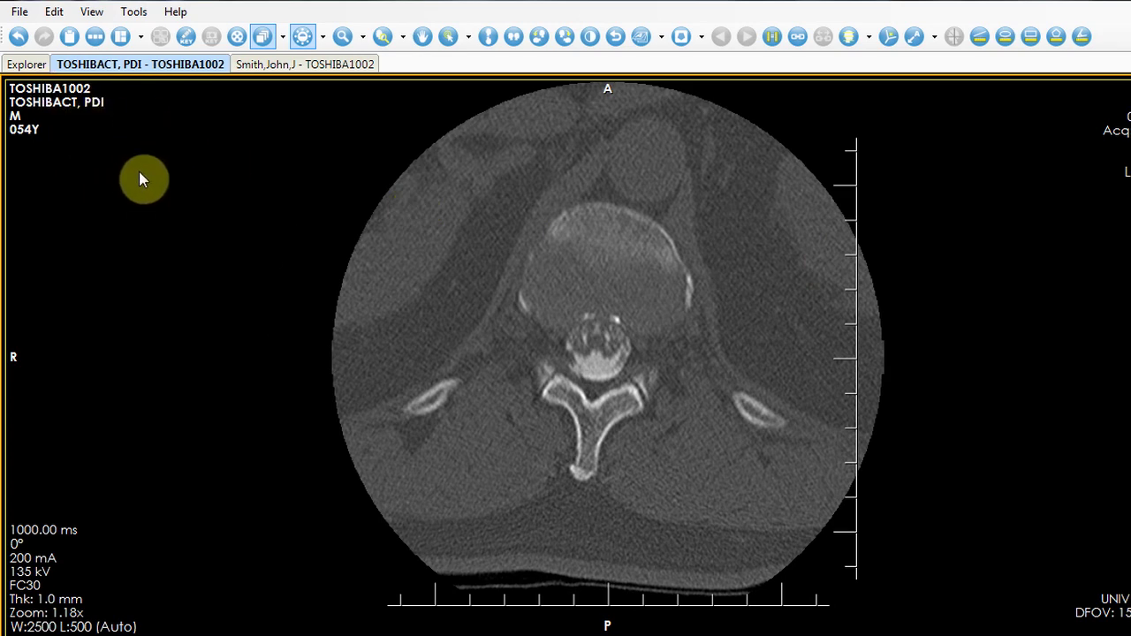
Step: Open the intact Toshiba CT image's header in the DICOM Editor and examine its patient name, ID and sex tags
{"action": "left_click", "coordinate": [139, 18]}
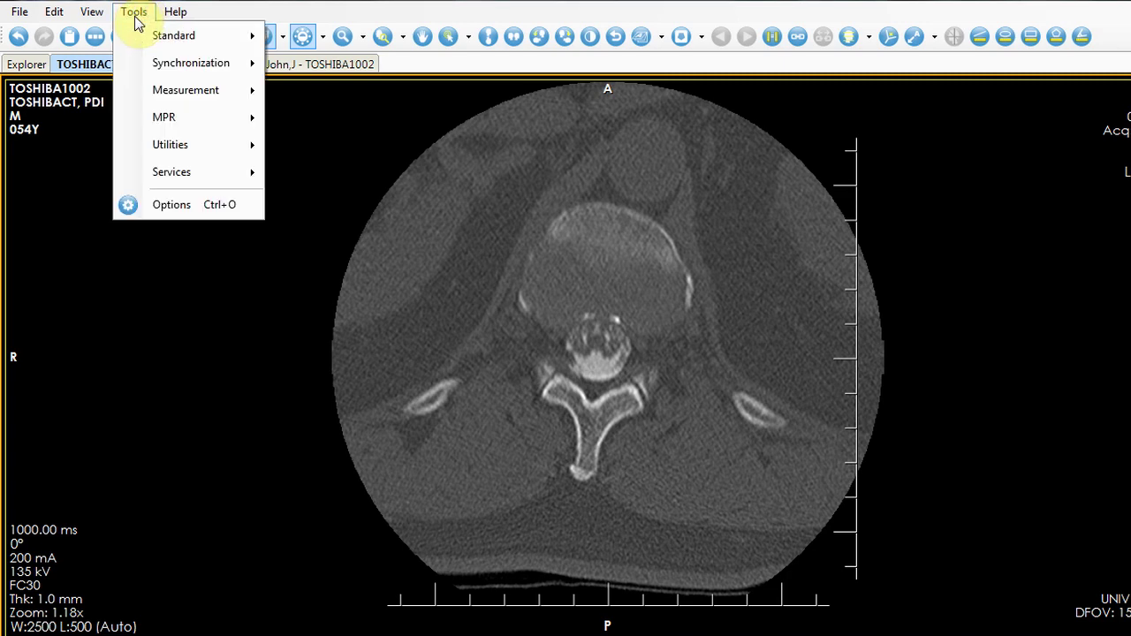
{"action": "mouse_move", "coordinate": [174, 150]}
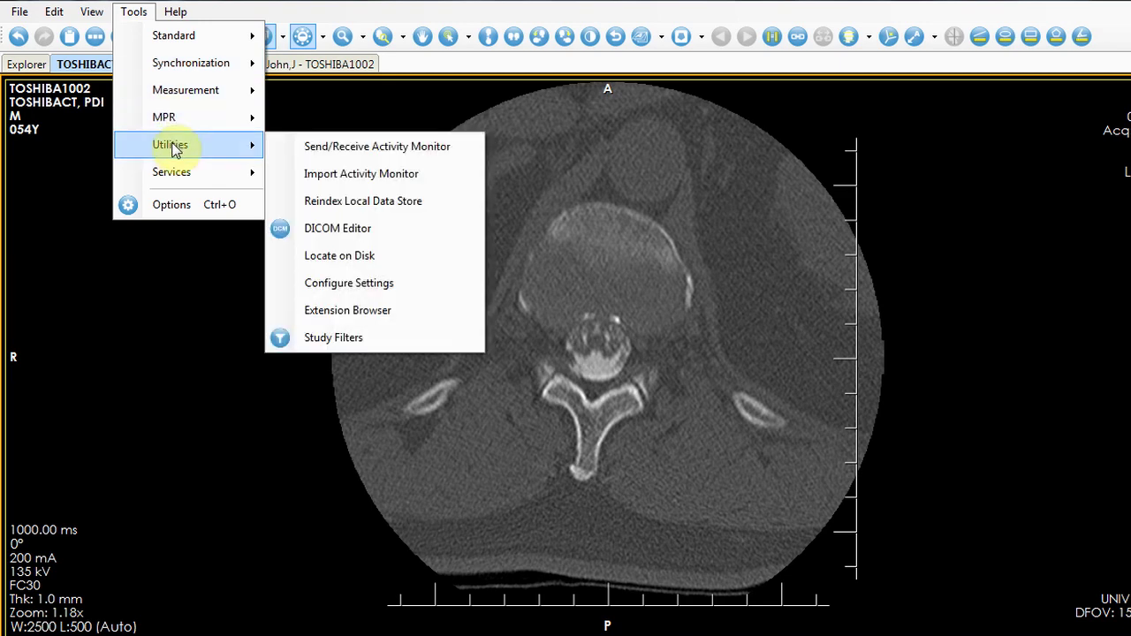
{"action": "left_click", "coordinate": [336, 231]}
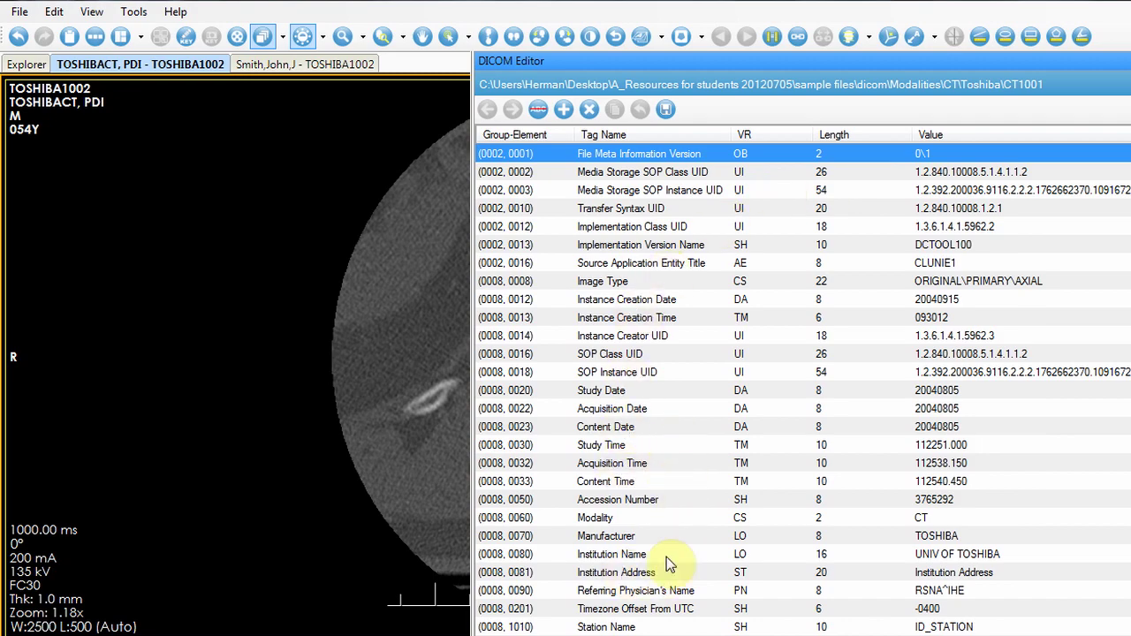
{"action": "scroll", "coordinate": [803, 392], "scroll_direction": "down", "scroll_amount": 3}
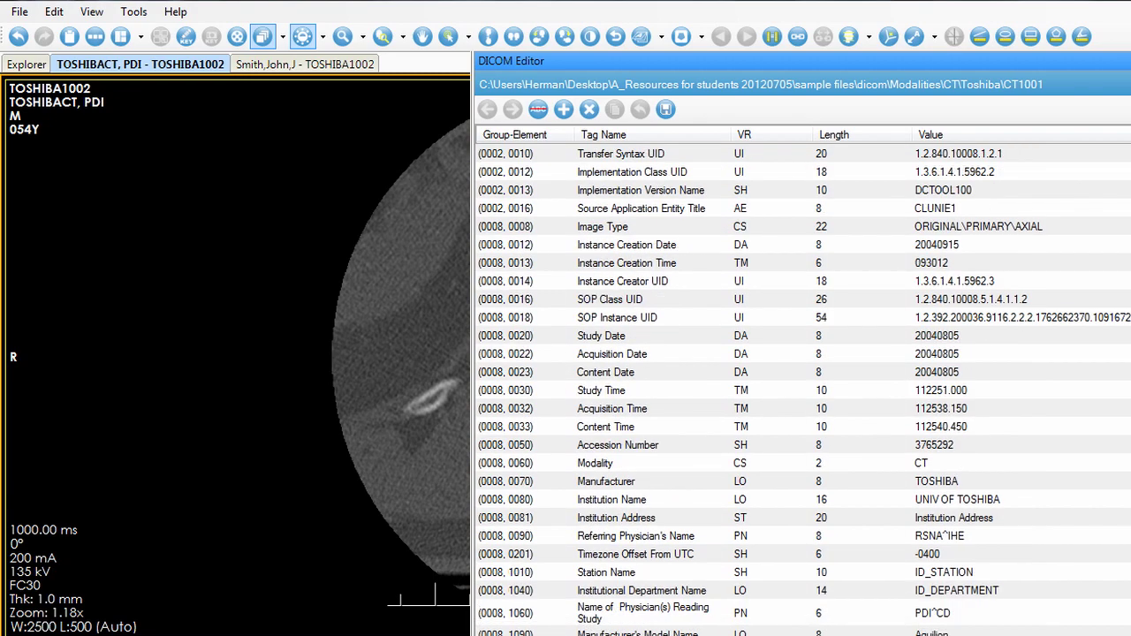
{"action": "scroll", "coordinate": [619, 462], "scroll_direction": "down", "scroll_amount": 1}
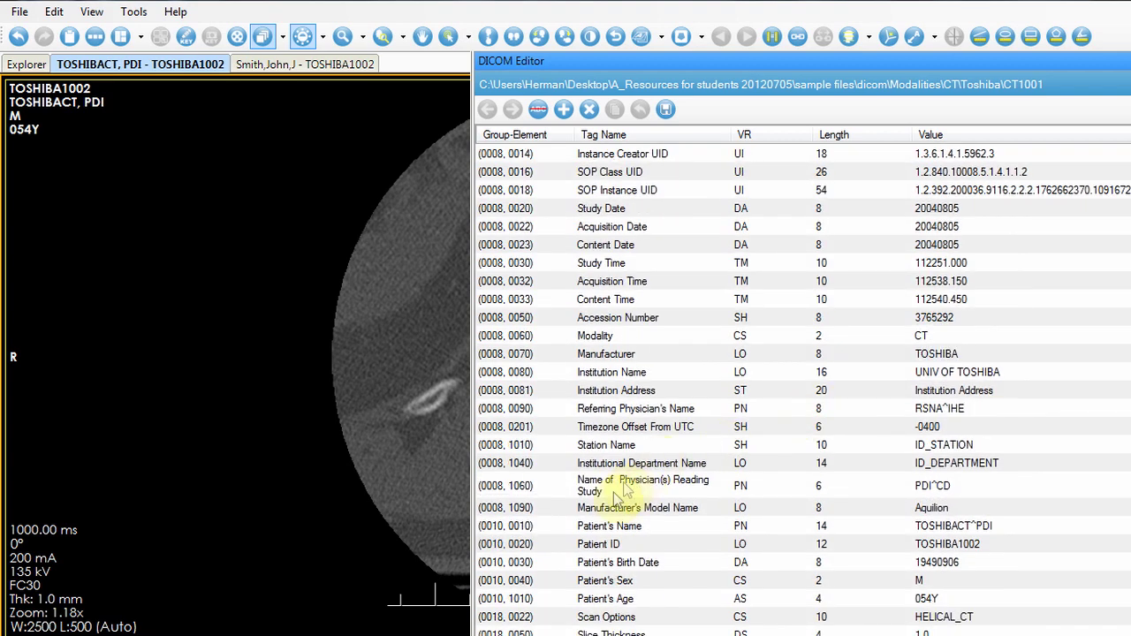
{"action": "left_click", "coordinate": [608, 542]}
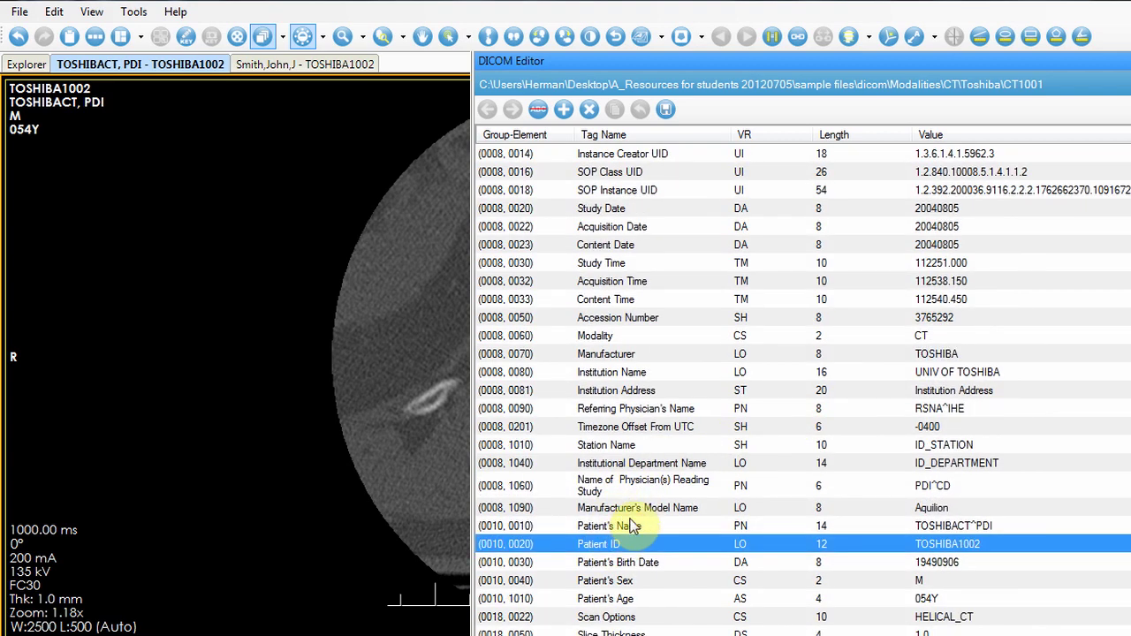
{"action": "left_click", "coordinate": [619, 526]}
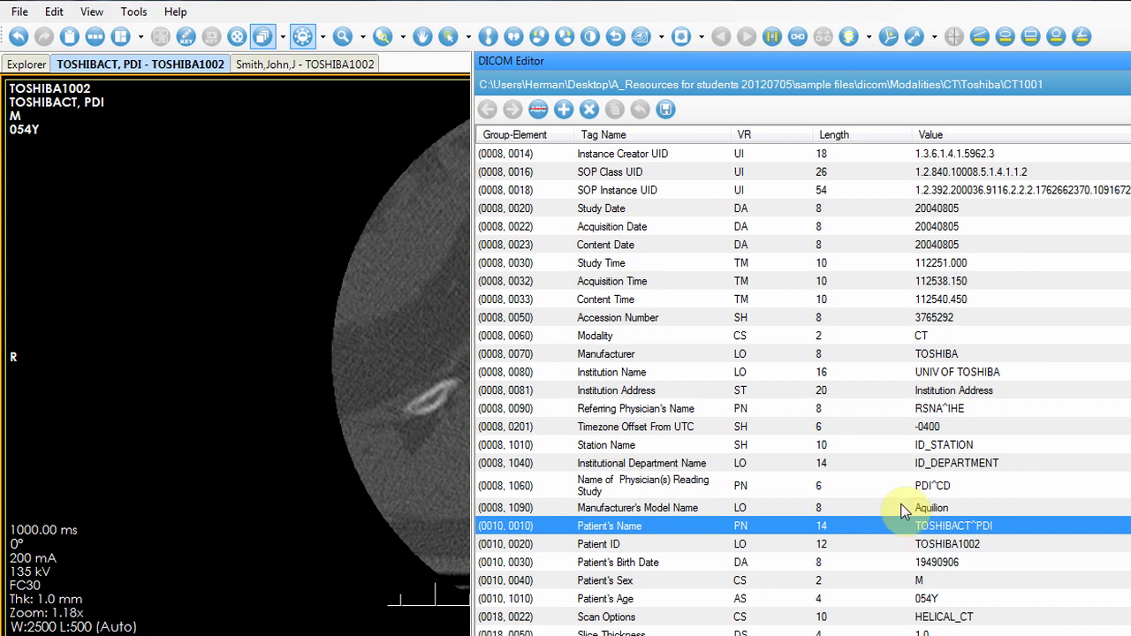
{"action": "left_click", "coordinate": [813, 583]}
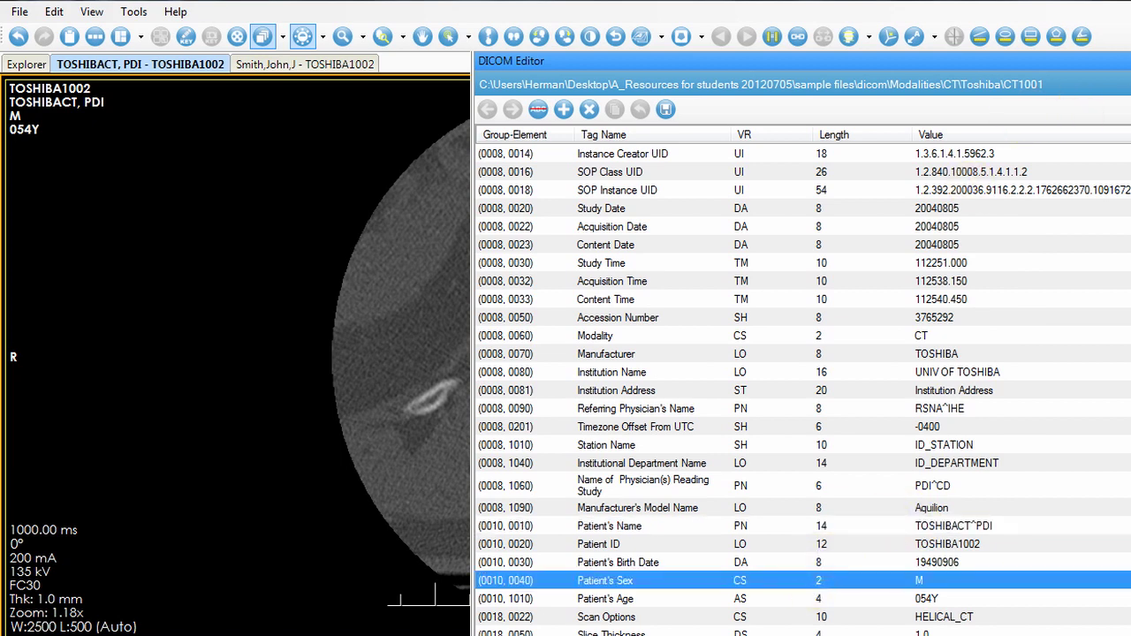
{"action": "key", "text": "Escape"}
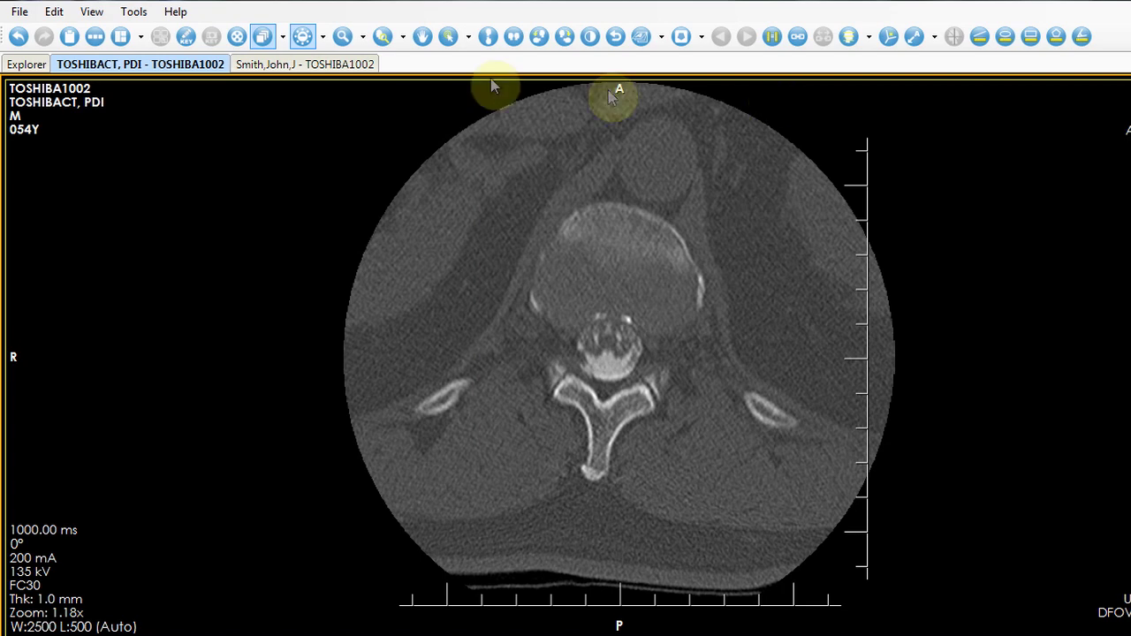
Step: Compare the distorted error image with the intact Toshiba CT image, finishing on the error image
{"action": "left_click", "coordinate": [321, 67]}
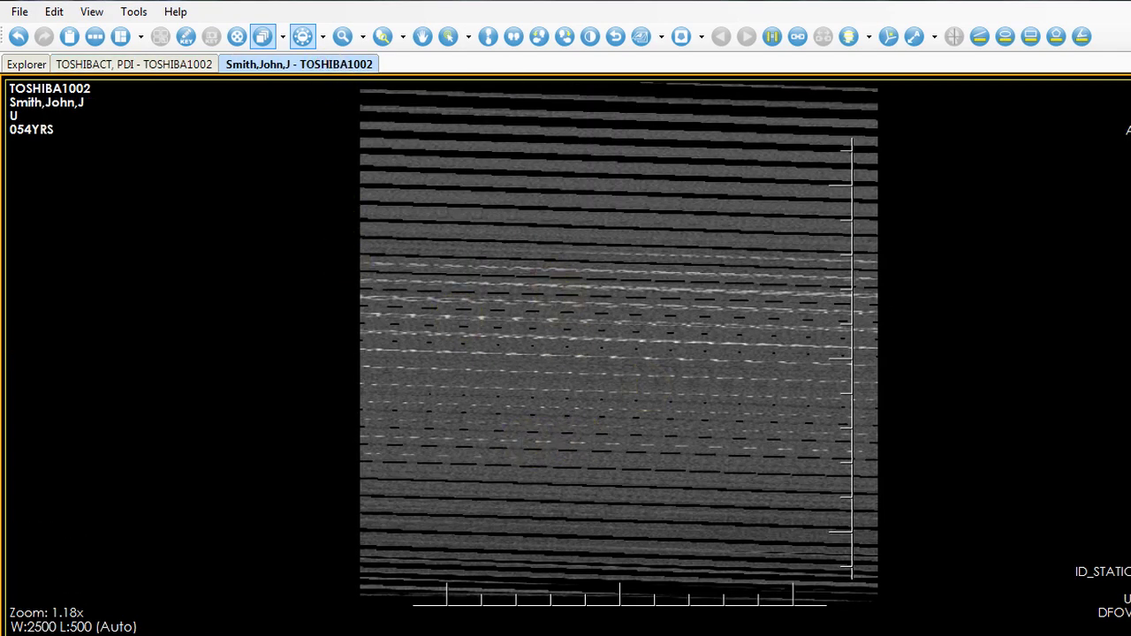
{"action": "left_click", "coordinate": [139, 63]}
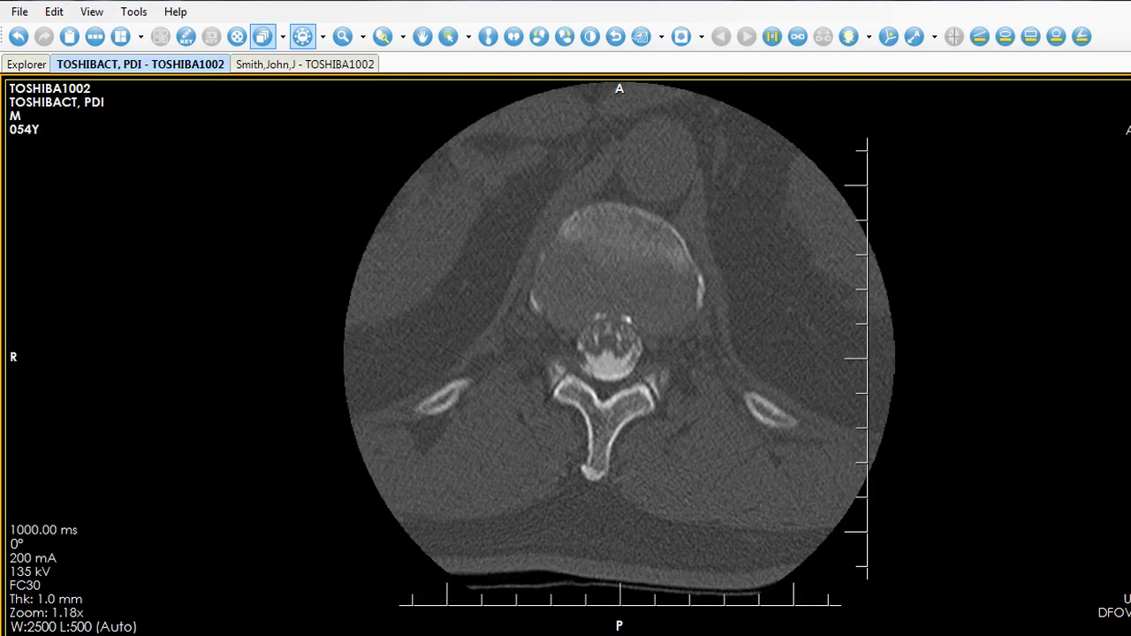
{"action": "left_click", "coordinate": [309, 66]}
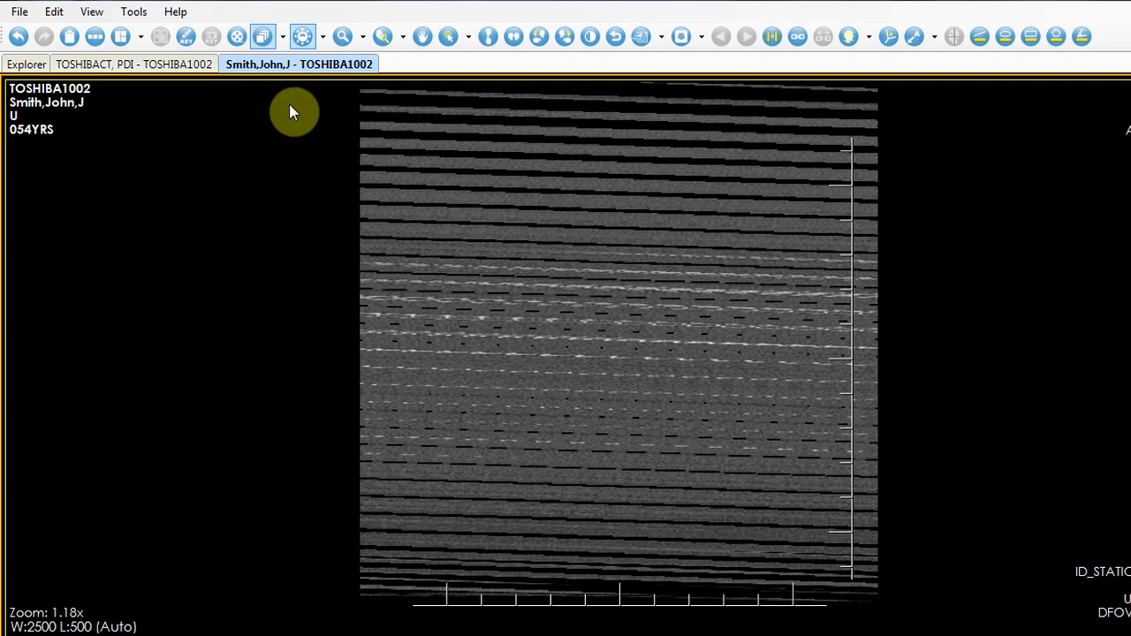
Step: Show the error image's header in the DICOM Editor and narrow the VR and Length columns
{"action": "left_click", "coordinate": [133, 11]}
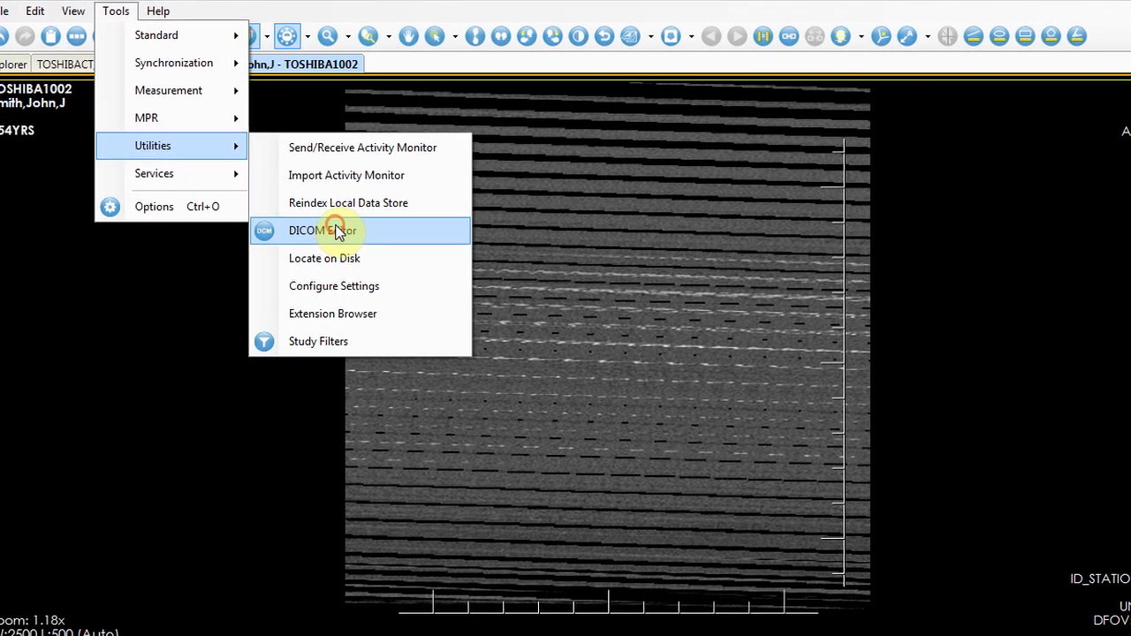
{"action": "left_click", "coordinate": [348, 228]}
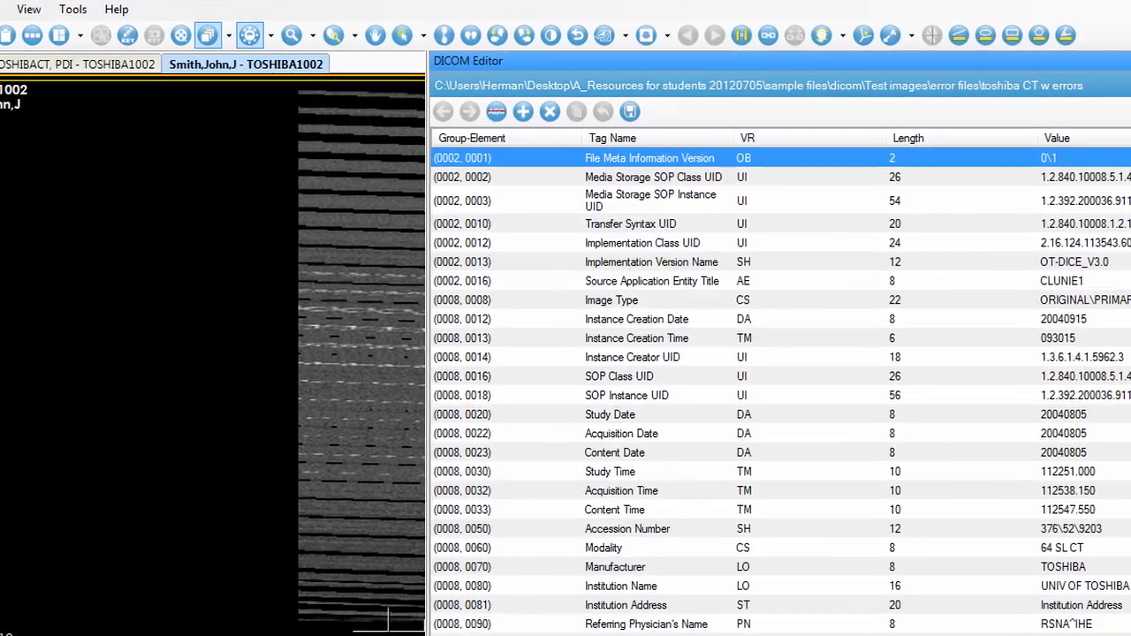
{"action": "scroll", "coordinate": [760, 398], "scroll_direction": "down", "scroll_amount": 2}
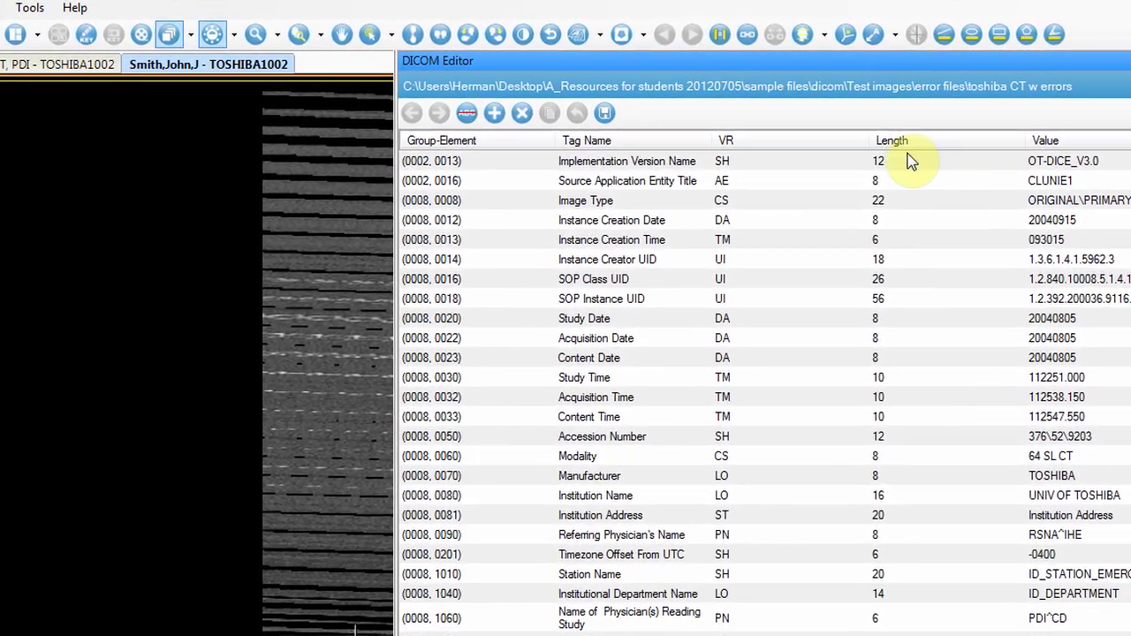
{"action": "left_click_drag", "start_coordinate": [859, 141], "coordinate": [782, 149]}
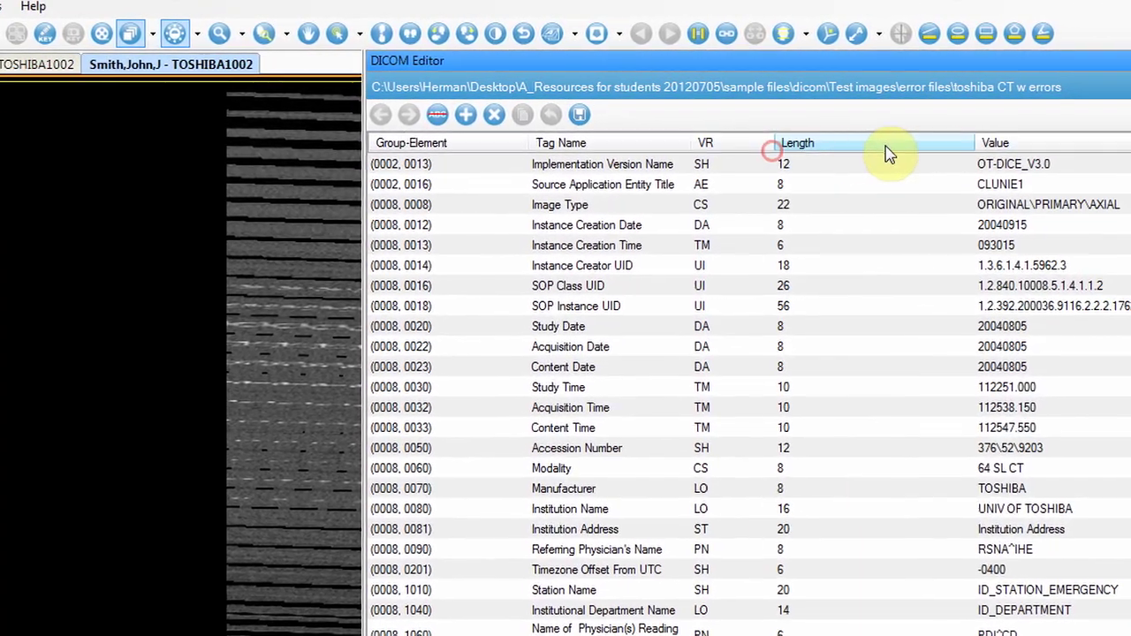
{"action": "left_click_drag", "start_coordinate": [966, 149], "coordinate": [861, 159]}
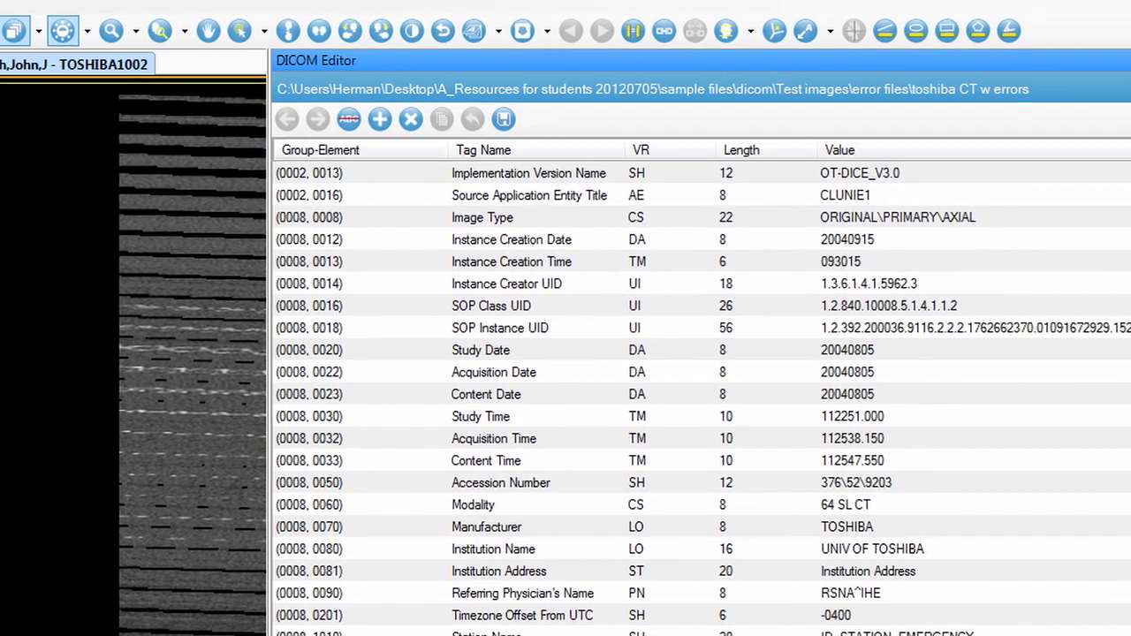
Step: Examine the Patient's Sex and Accession Number tags in the error file's header
{"action": "scroll", "coordinate": [987, 506], "scroll_direction": "down", "scroll_amount": 2}
{"action": "scroll", "coordinate": [972, 530], "scroll_direction": "down", "scroll_amount": 2}
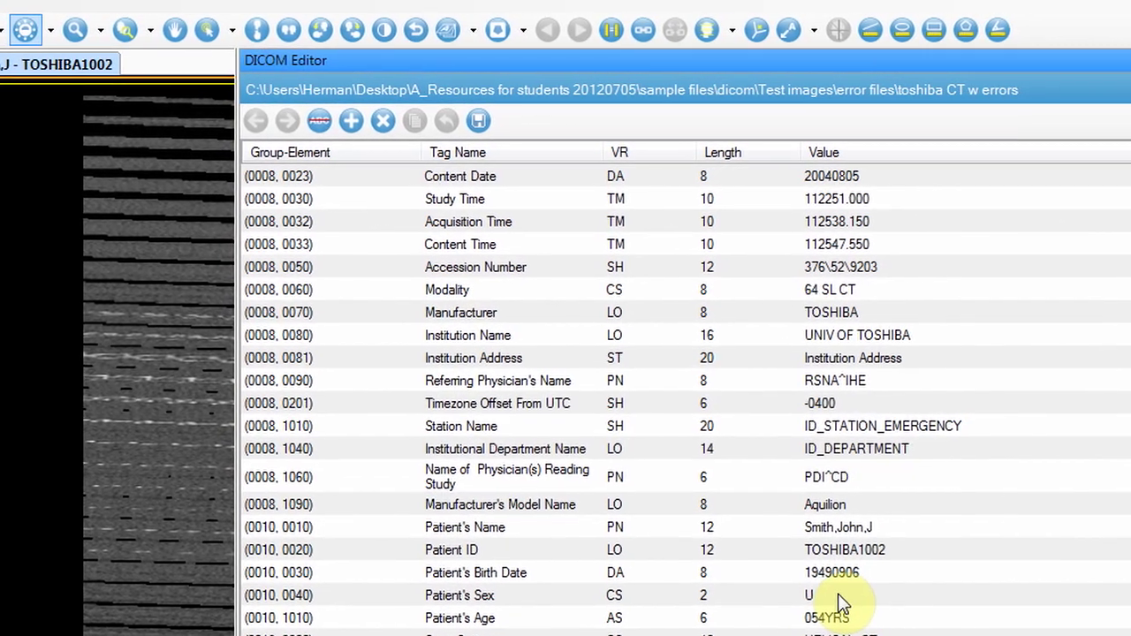
{"action": "left_click", "coordinate": [846, 581]}
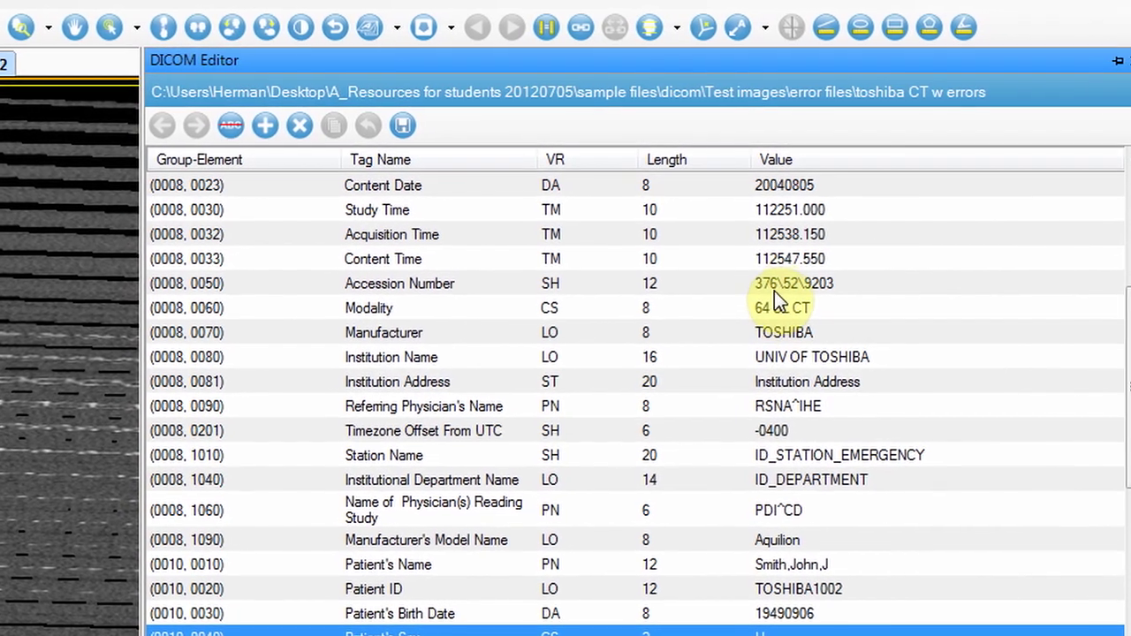
{"action": "left_click", "coordinate": [787, 281]}
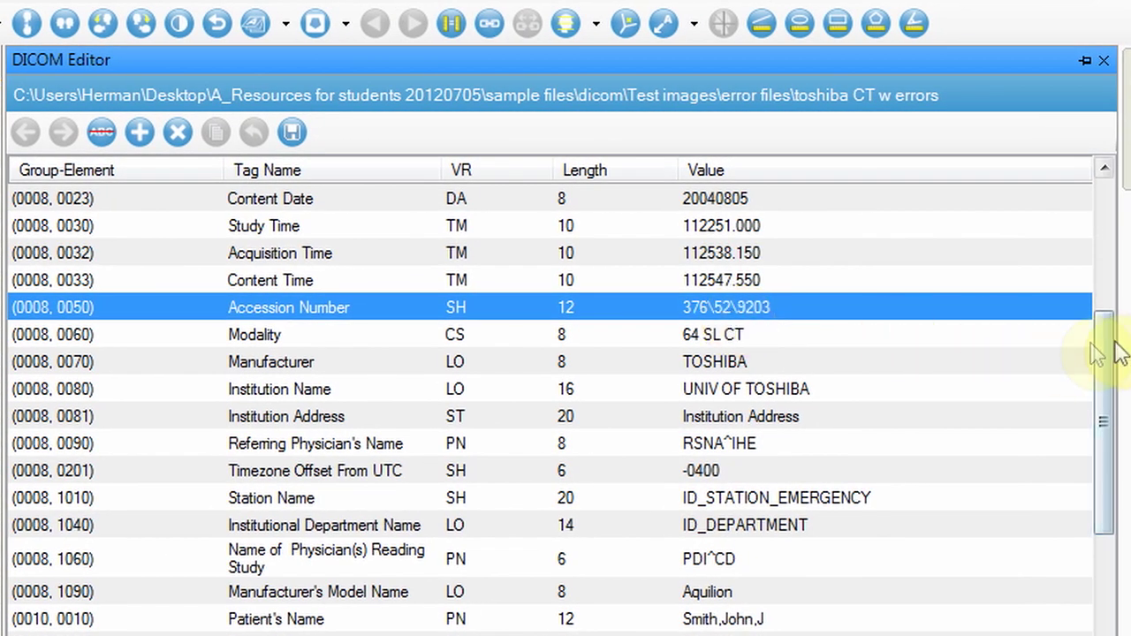
Step: Examine the Study Instance UID in the error file's header, and return to the start of the tag list
{"action": "left_click_drag", "start_coordinate": [1102, 340], "coordinate": [919, 574]}
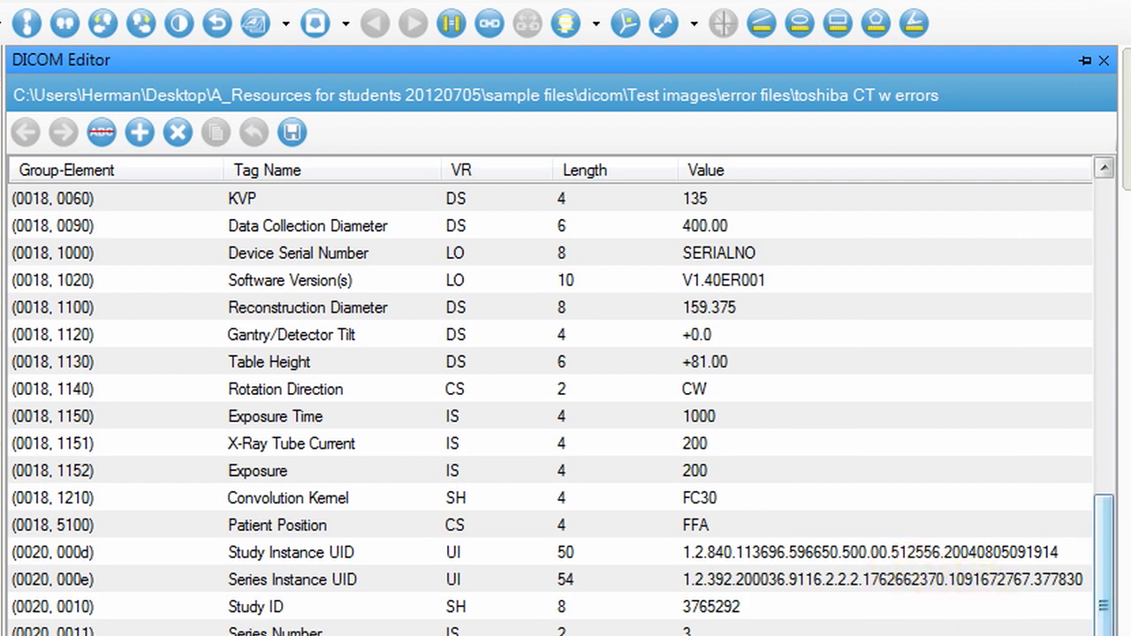
{"action": "scroll", "coordinate": [566, 406], "scroll_direction": "down", "scroll_amount": 1}
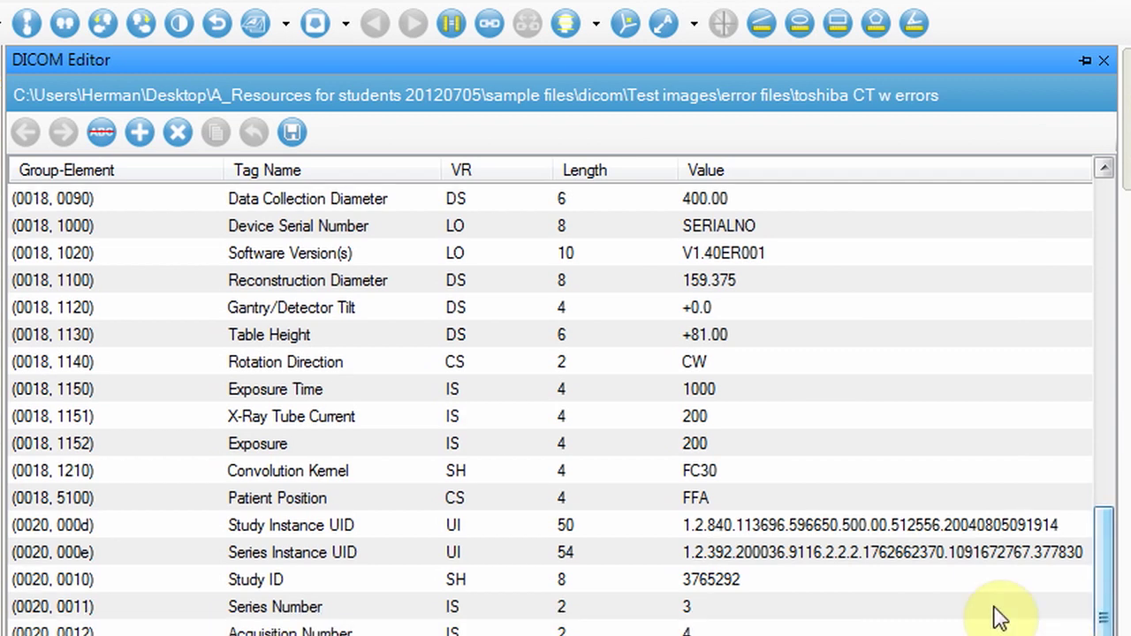
{"action": "left_click", "coordinate": [895, 525]}
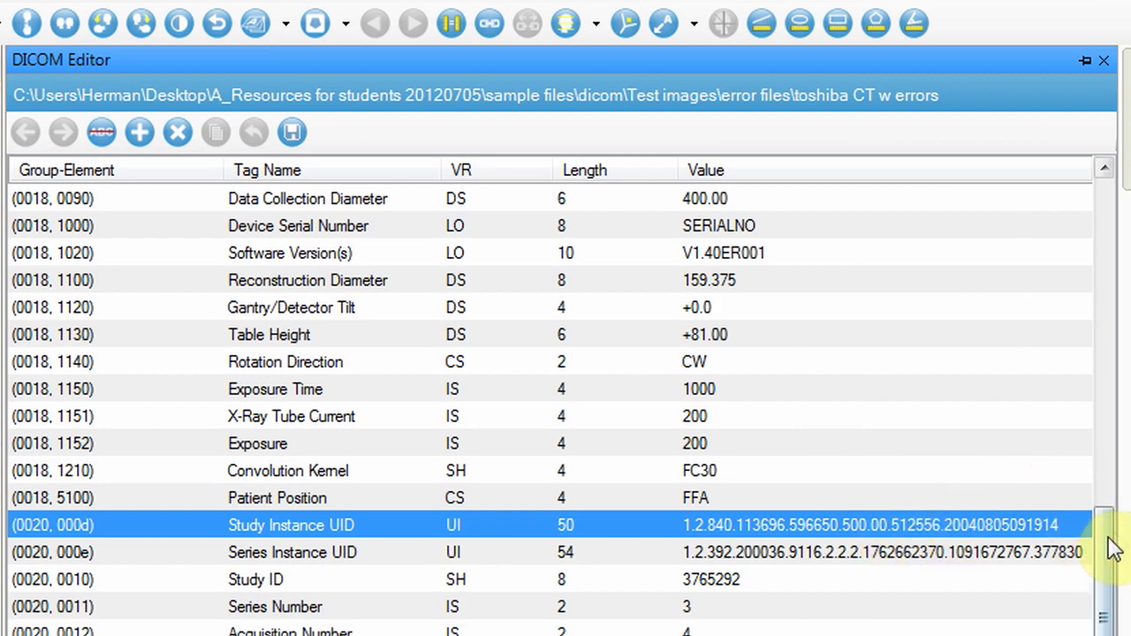
{"action": "left_click_drag", "start_coordinate": [1107, 537], "coordinate": [1110, 209]}
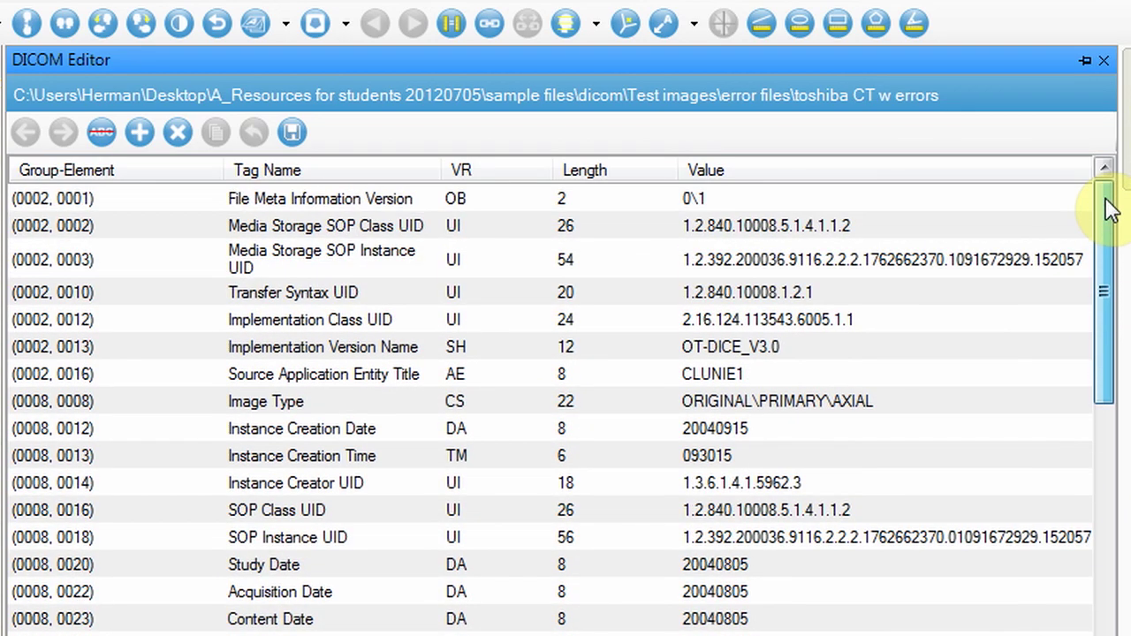
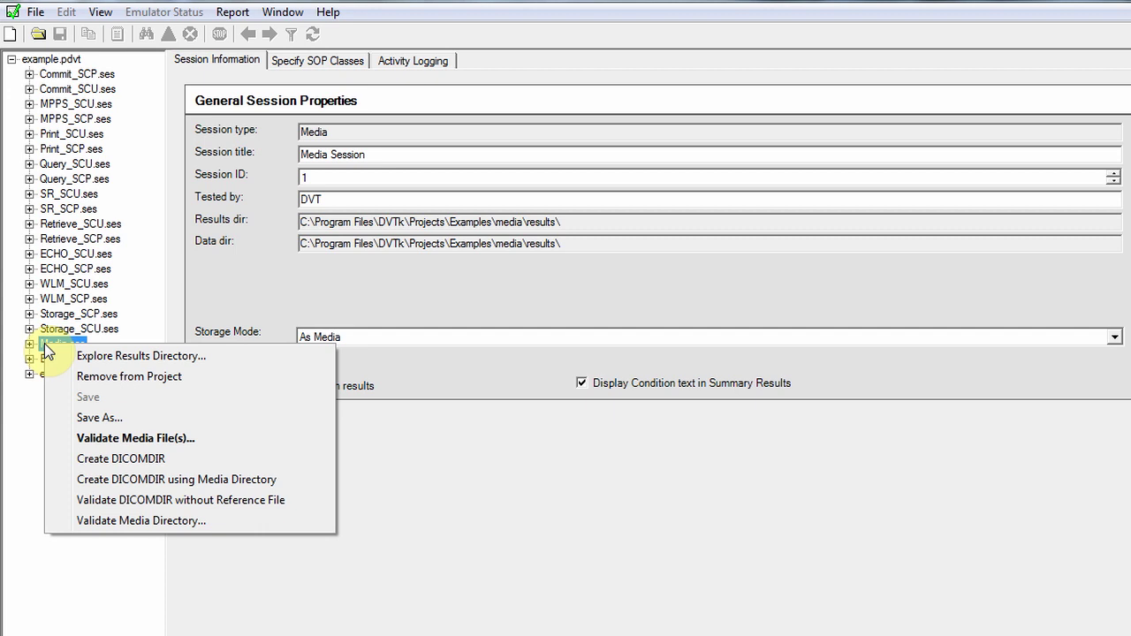
Step: In the Dicom Validation Tool, load the CT Image Storage.def definition for the Media.ses session
{"action": "left_click", "coordinate": [321, 61]}
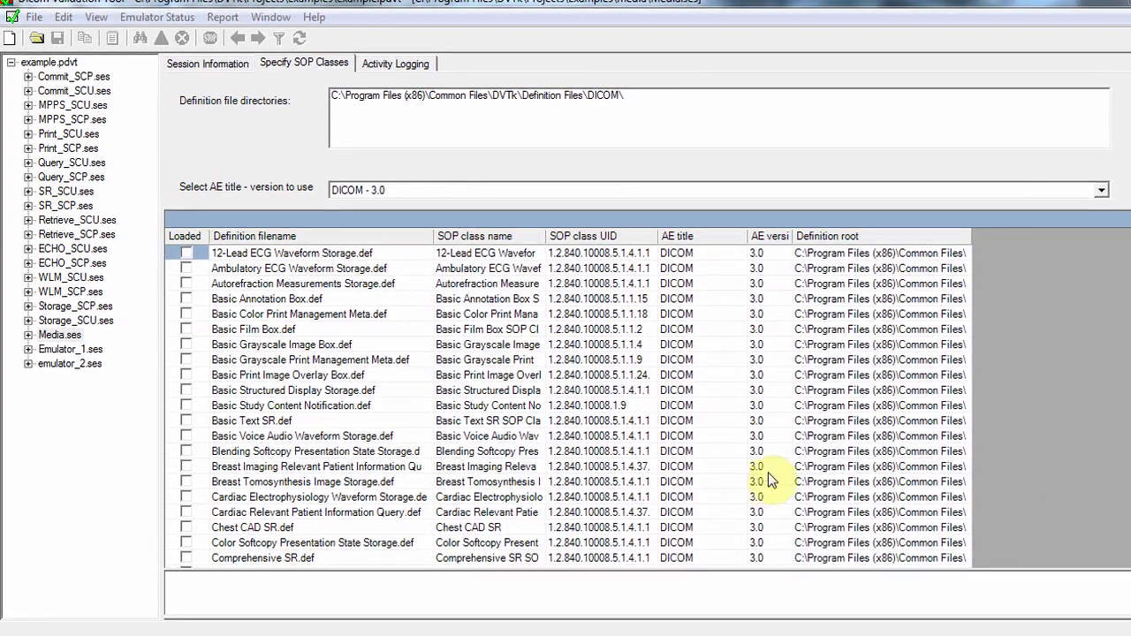
{"action": "scroll", "coordinate": [565, 406], "scroll_direction": "down", "scroll_amount": 1}
{"action": "scroll", "coordinate": [409, 482], "scroll_direction": "down", "scroll_amount": 4}
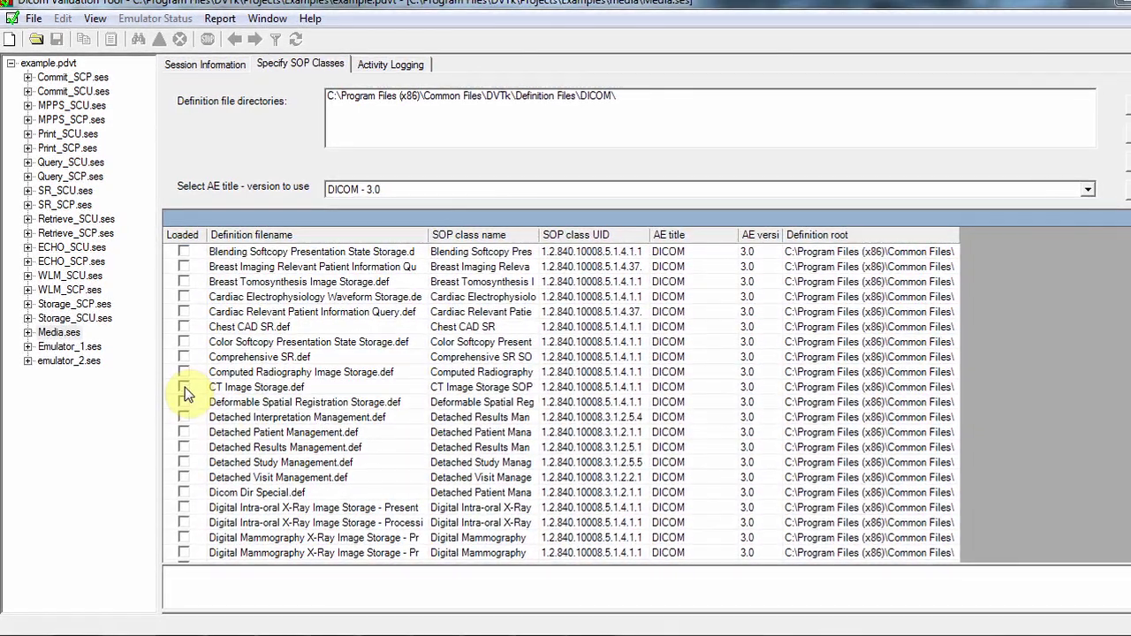
{"action": "left_click", "coordinate": [183, 387]}
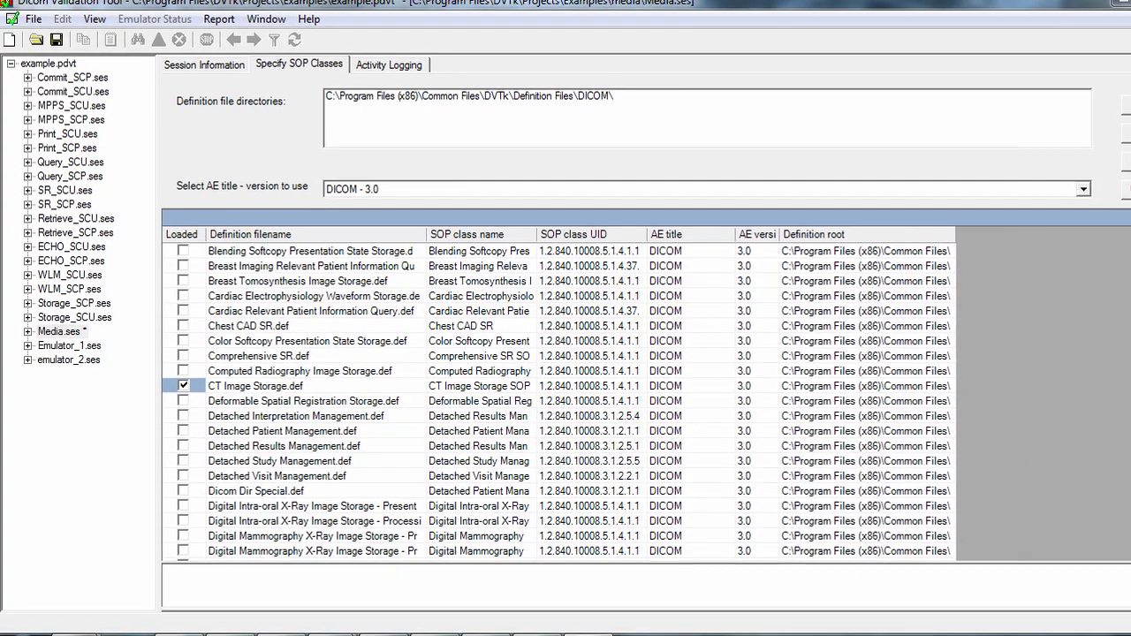
Step: Load the File Meta.def definition for the Media.ses session as well
{"action": "scroll", "coordinate": [556, 397], "scroll_direction": "down", "scroll_amount": 2}
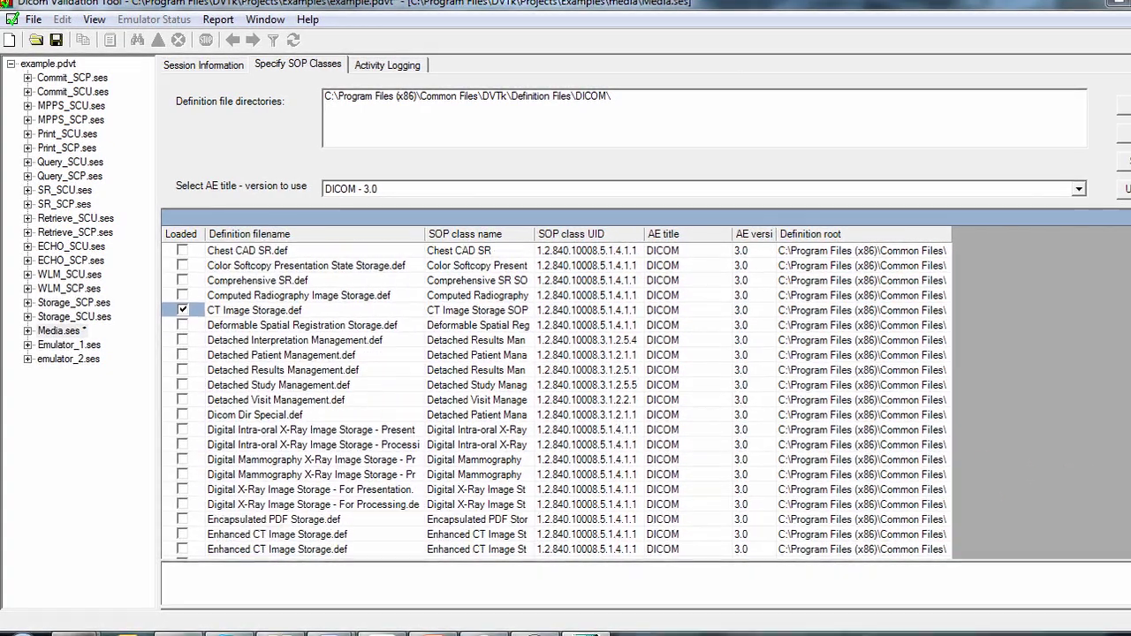
{"action": "scroll", "coordinate": [557, 397], "scroll_direction": "down", "scroll_amount": 1}
{"action": "scroll", "coordinate": [557, 398], "scroll_direction": "down", "scroll_amount": 1}
{"action": "scroll", "coordinate": [449, 406], "scroll_direction": "down", "scroll_amount": 4}
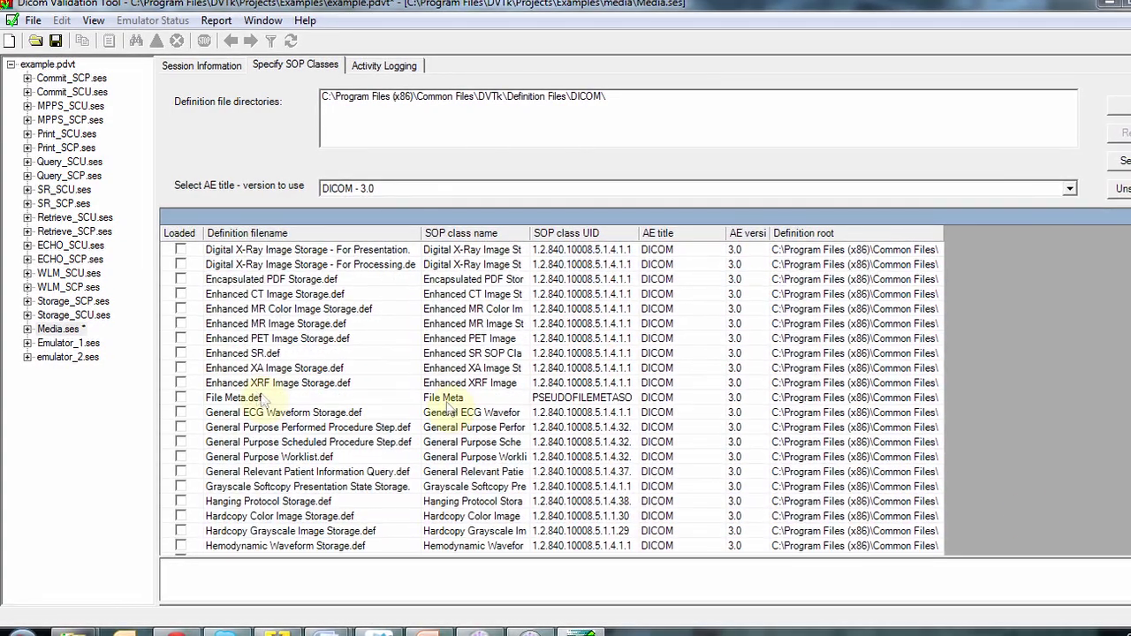
{"action": "left_click", "coordinate": [180, 398]}
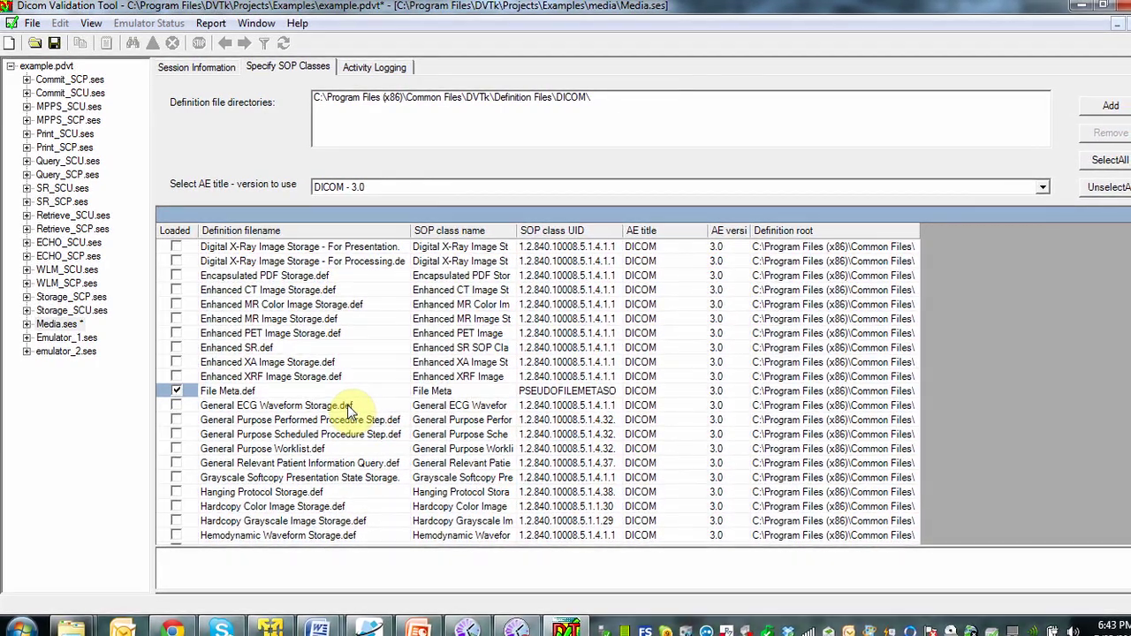
Step: Validate the media file "CT w errors" with the Media.ses session, without backing up the existing results files
{"action": "right_click", "coordinate": [46, 324]}
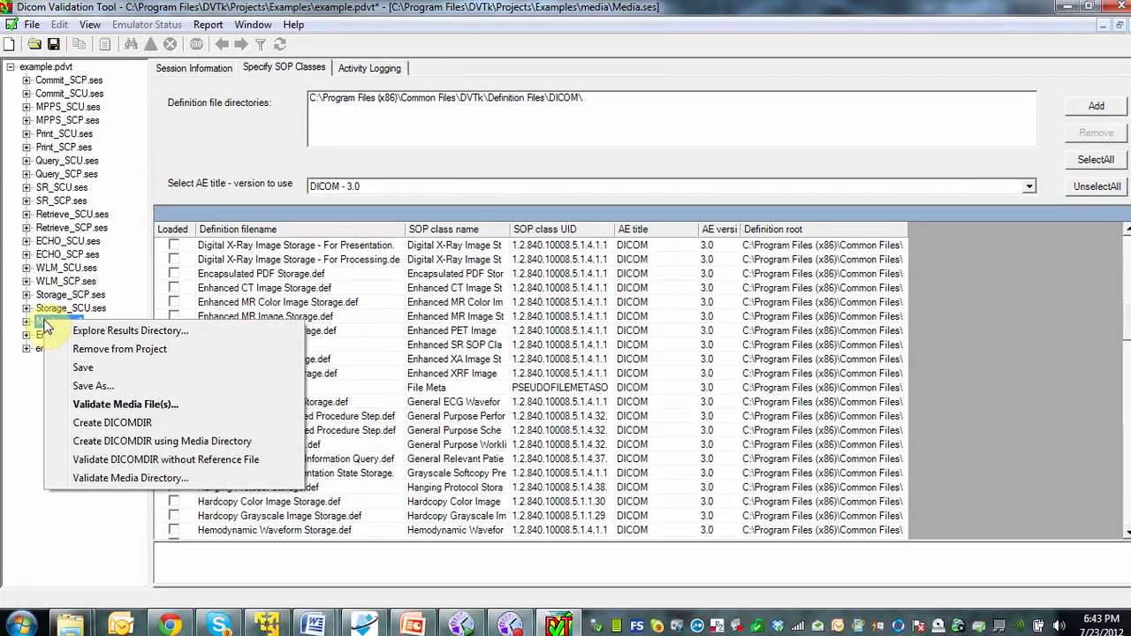
{"action": "left_click", "coordinate": [132, 403]}
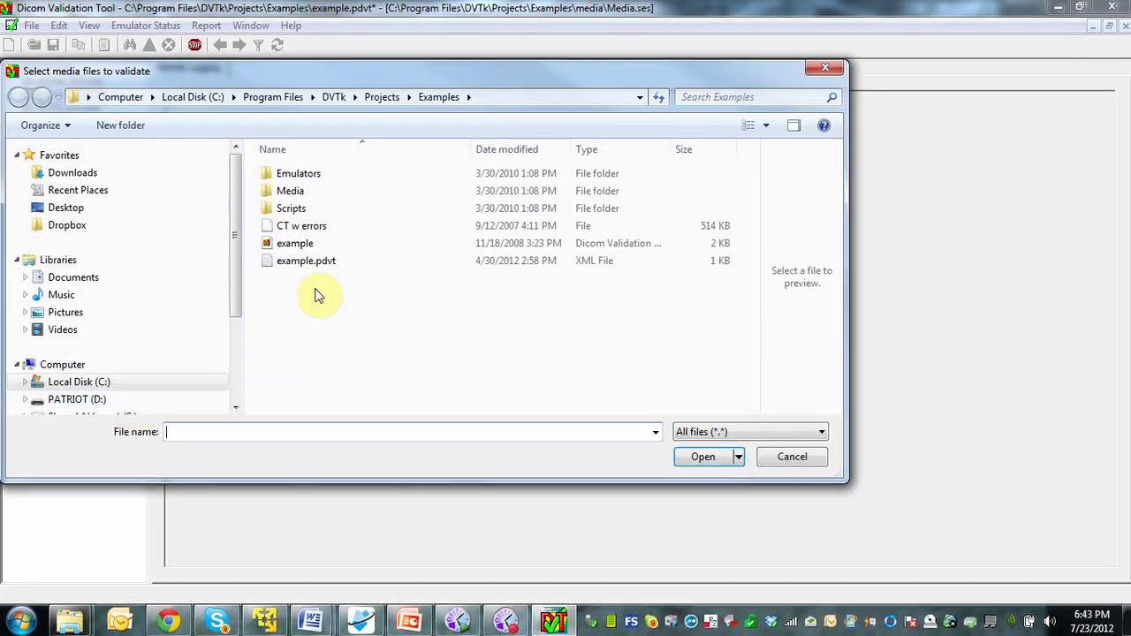
{"action": "left_click", "coordinate": [320, 230]}
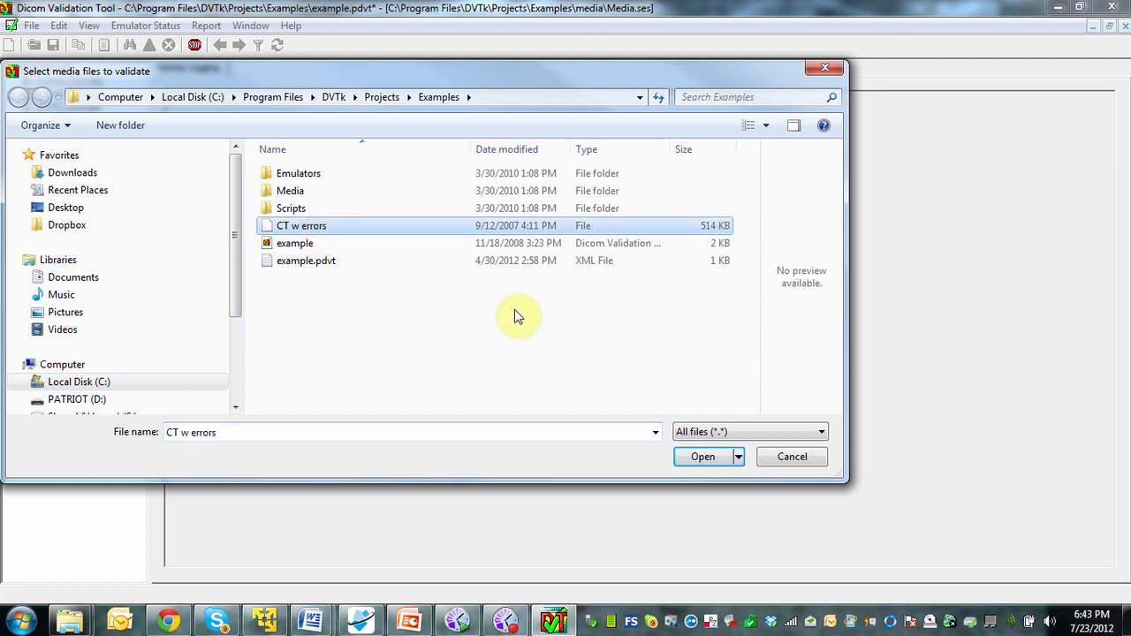
{"action": "left_click", "coordinate": [703, 457]}
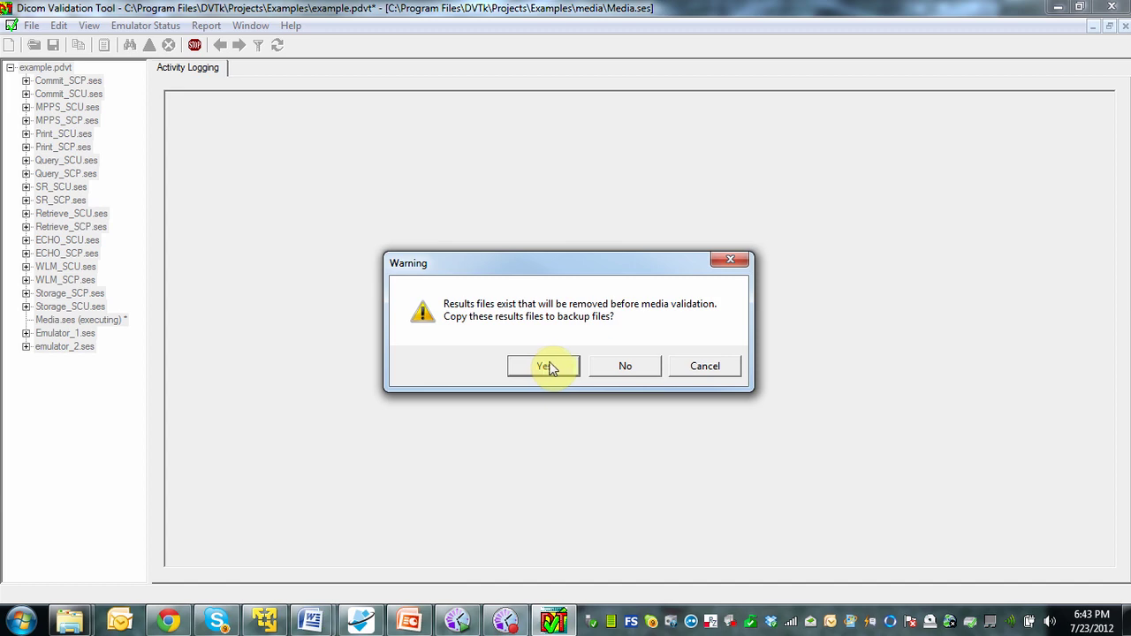
{"action": "left_click", "coordinate": [619, 368]}
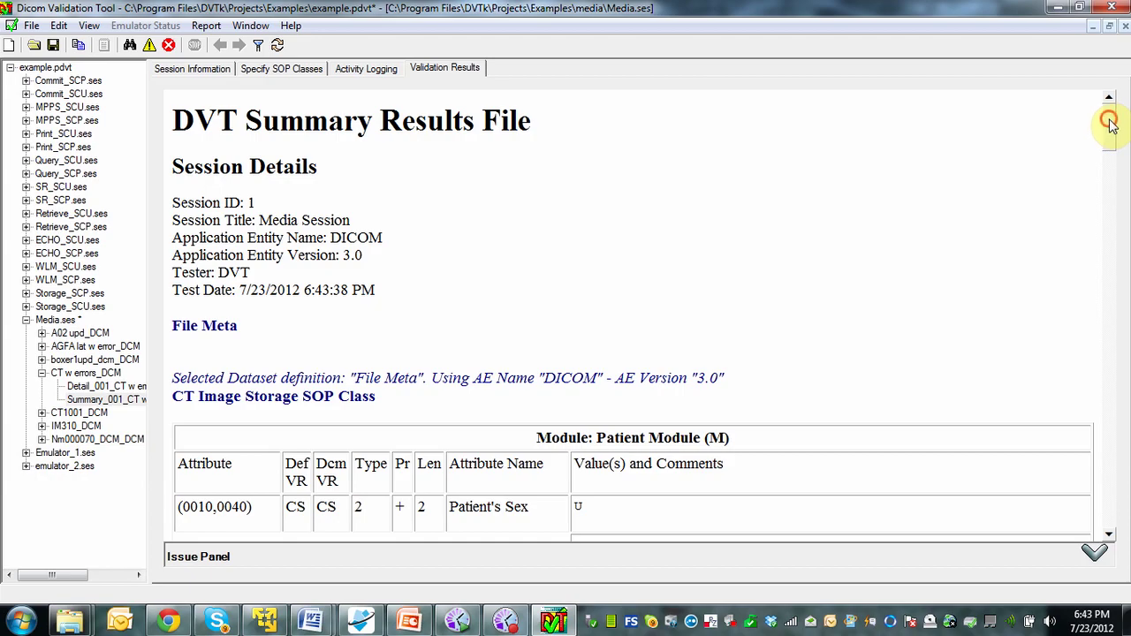
Step: Examine the error and warning totals at the end of the validation summary, and view the session's activity log
{"action": "left_click_drag", "start_coordinate": [1111, 131], "coordinate": [1107, 510]}
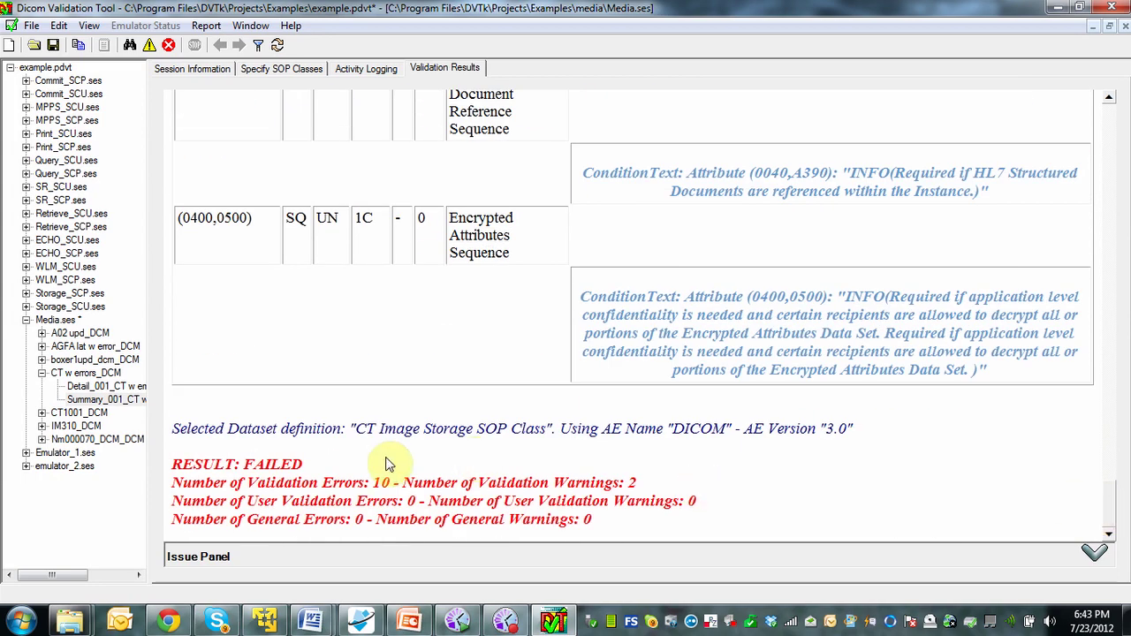
{"action": "left_click_drag", "start_coordinate": [381, 482], "coordinate": [322, 482]}
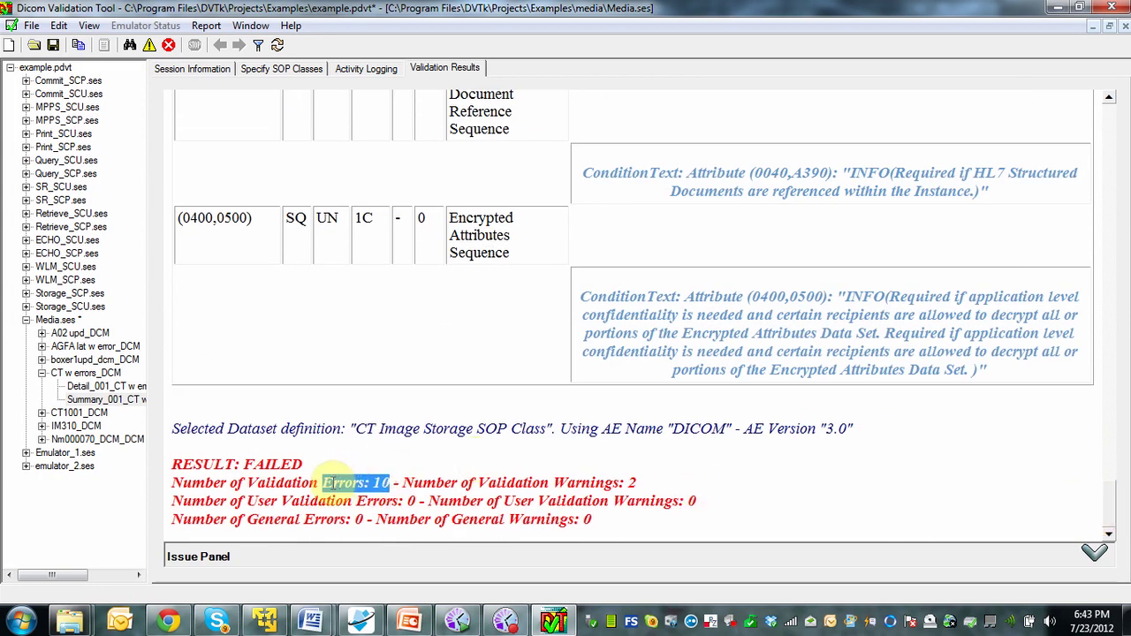
{"action": "left_click", "coordinate": [640, 490]}
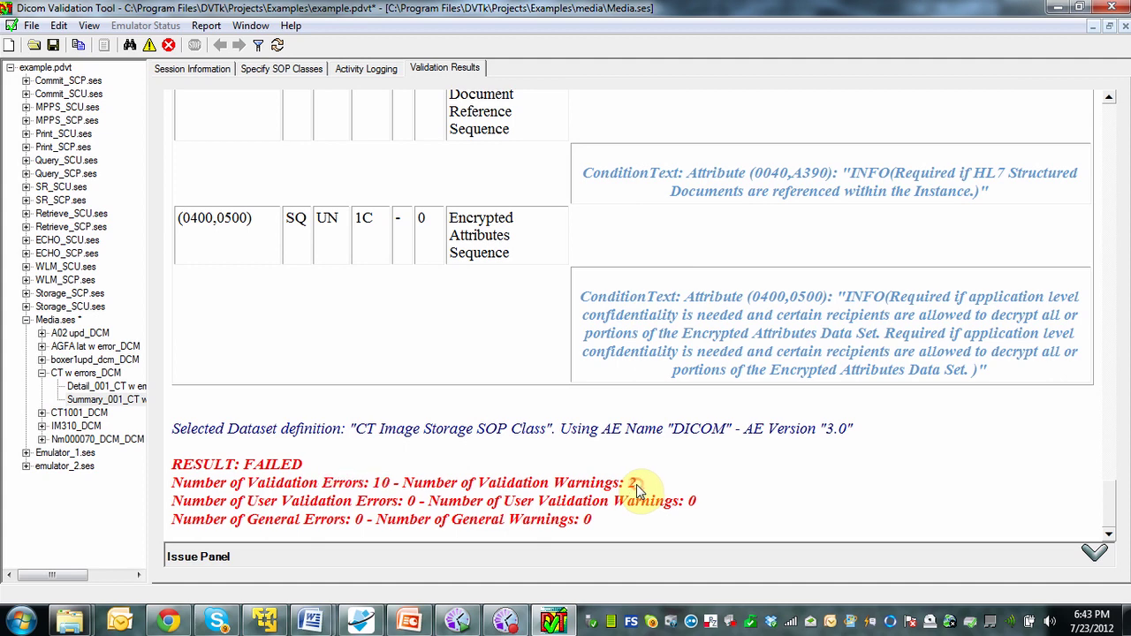
{"action": "left_click_drag", "start_coordinate": [640, 490], "coordinate": [618, 484]}
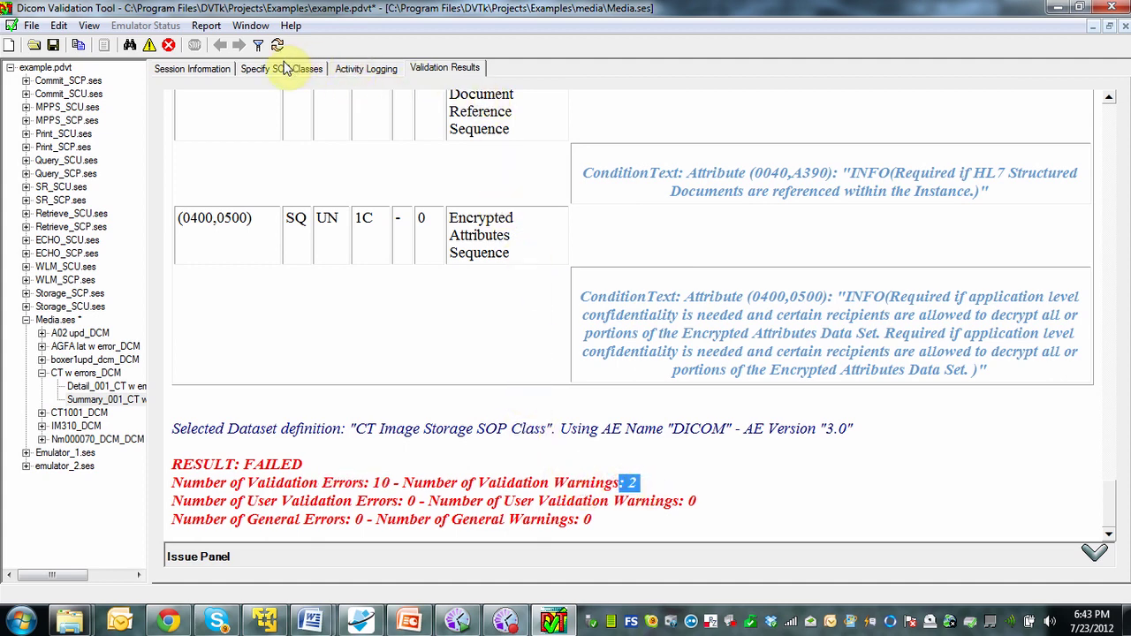
{"action": "left_click", "coordinate": [364, 69]}
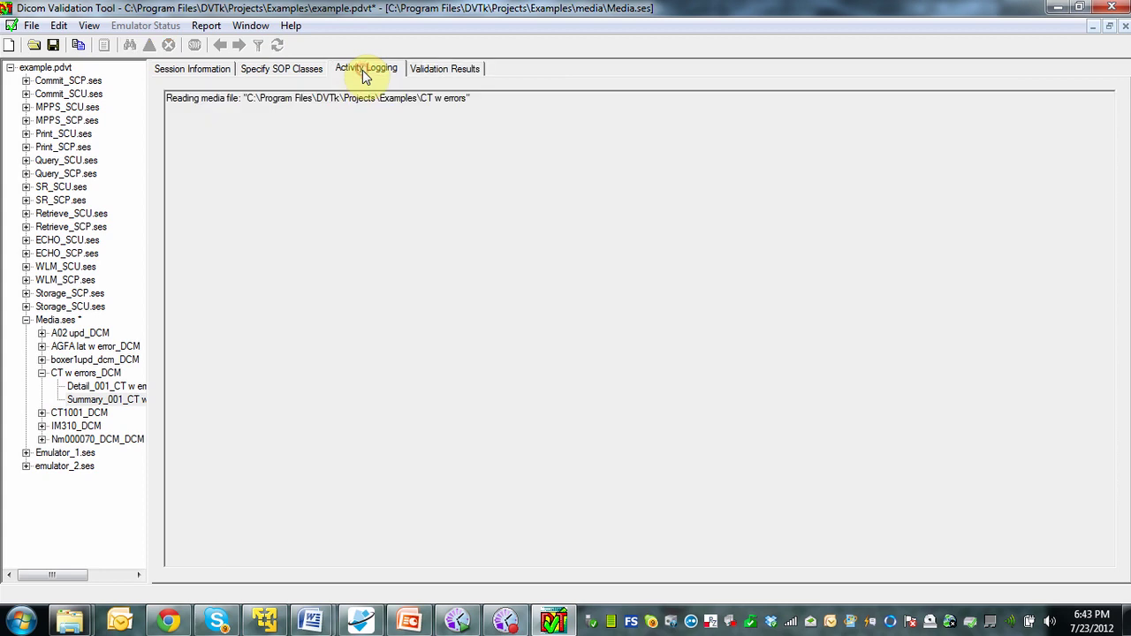
Step: Return to the validation results and examine the errors reported for Patient's Sex, Accession Number and Study Instance UID
{"action": "left_click", "coordinate": [436, 70]}
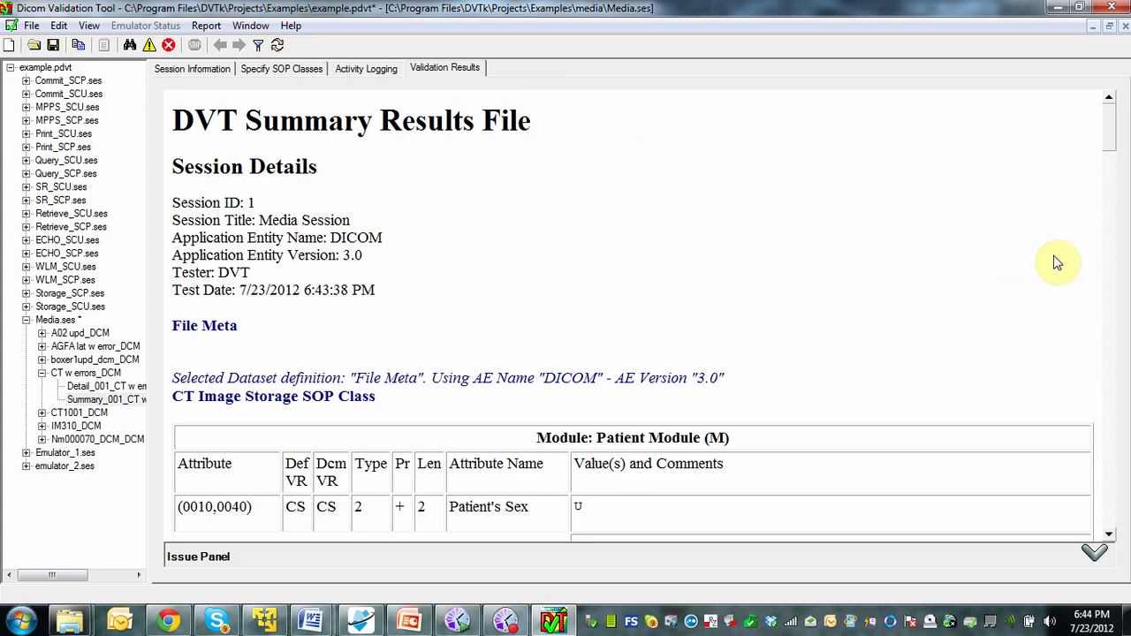
{"action": "left_click_drag", "start_coordinate": [1112, 139], "coordinate": [1106, 165]}
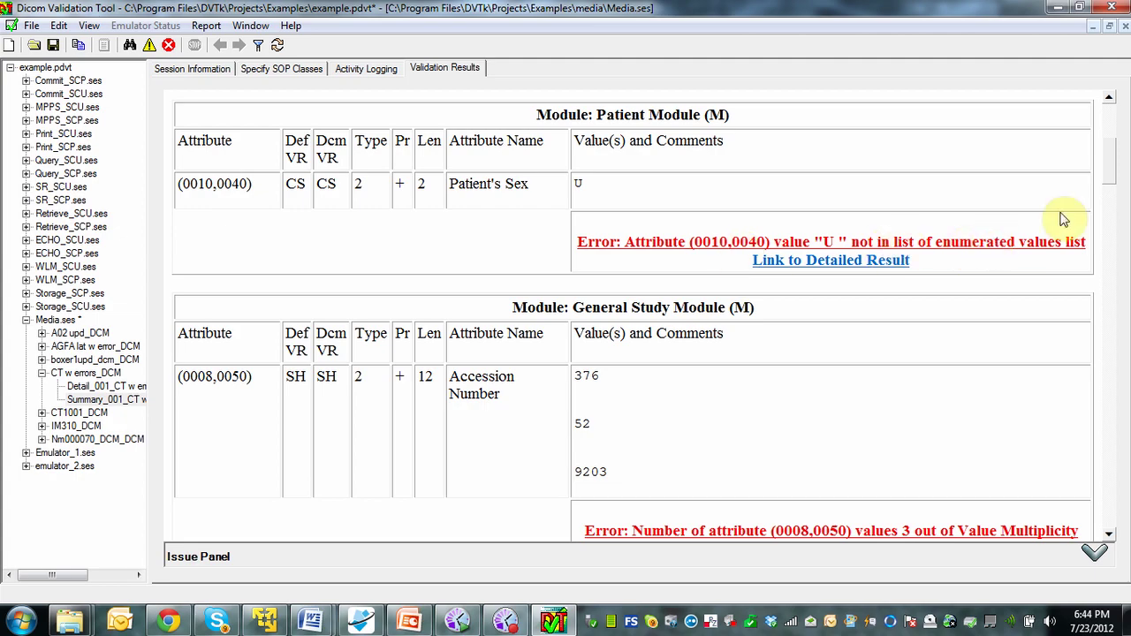
{"action": "left_click_drag", "start_coordinate": [1114, 170], "coordinate": [1114, 192]}
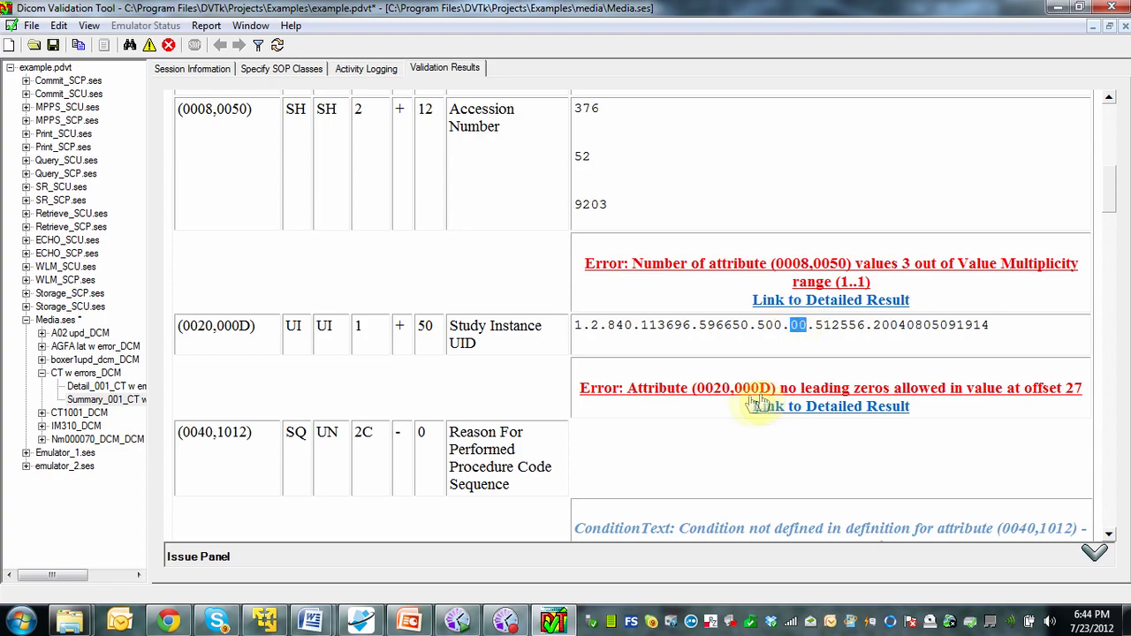
Step: Examine the Patient's Age errors and the Modality and Patient Position warnings, and go on to the end of the summary
{"action": "left_click_drag", "start_coordinate": [1112, 190], "coordinate": [1114, 241]}
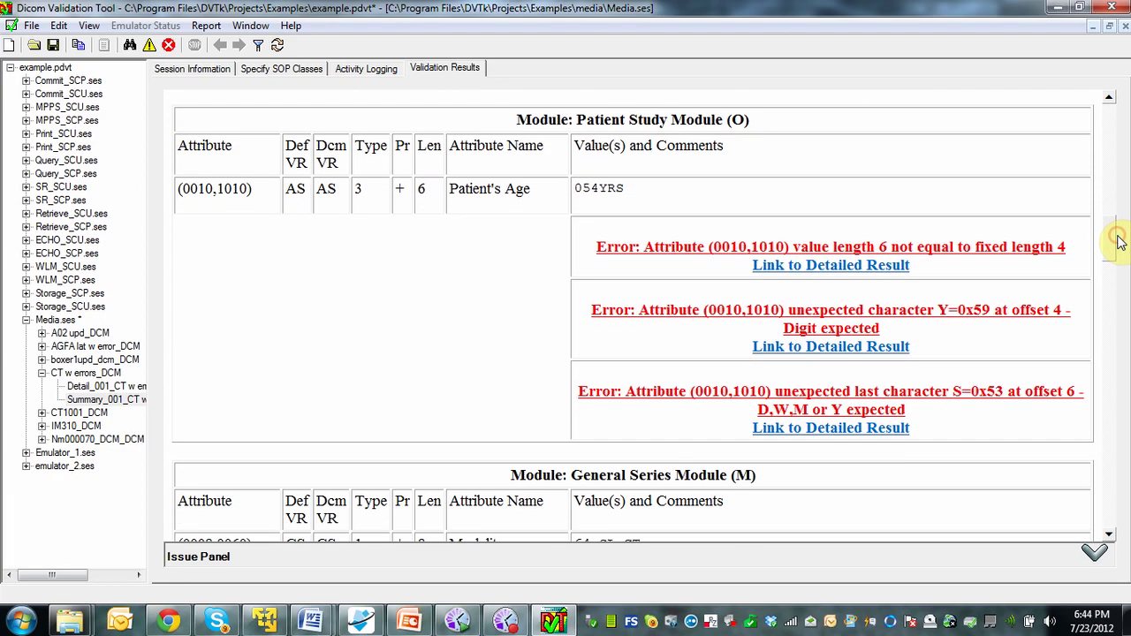
{"action": "left_click_drag", "start_coordinate": [624, 187], "coordinate": [601, 187]}
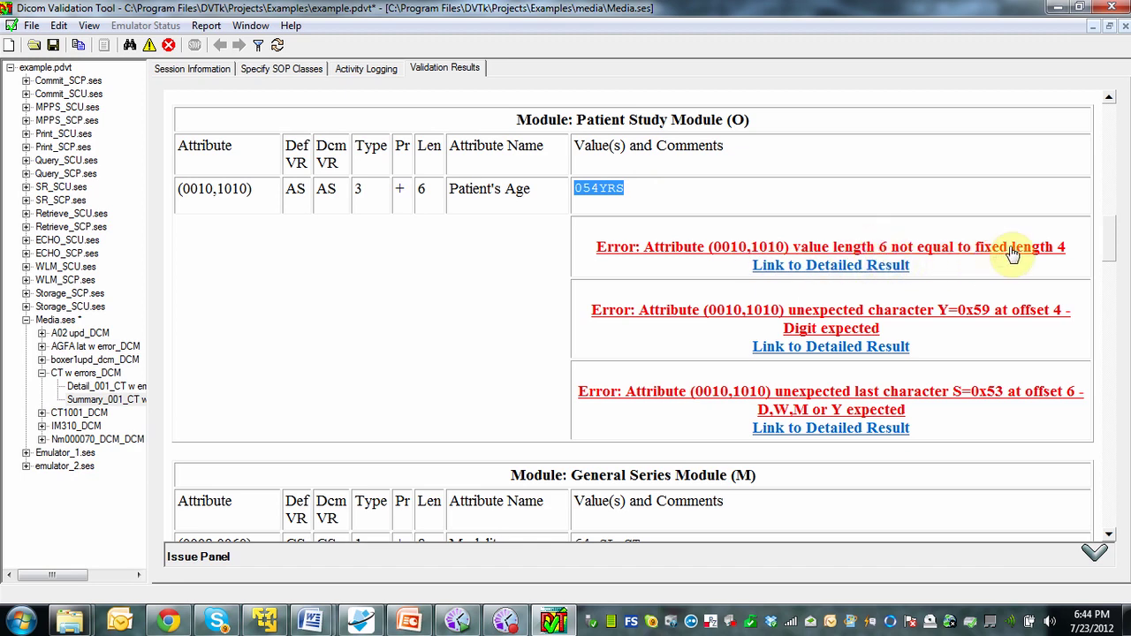
{"action": "left_click_drag", "start_coordinate": [1111, 240], "coordinate": [1120, 283]}
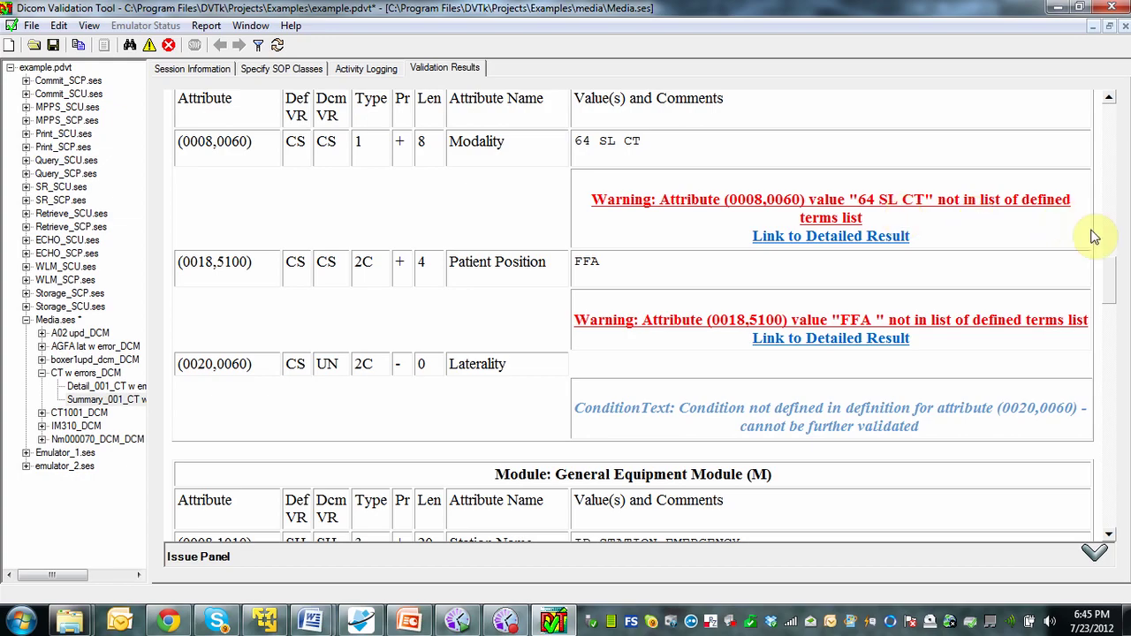
{"action": "left_click_drag", "start_coordinate": [1114, 281], "coordinate": [1124, 520]}
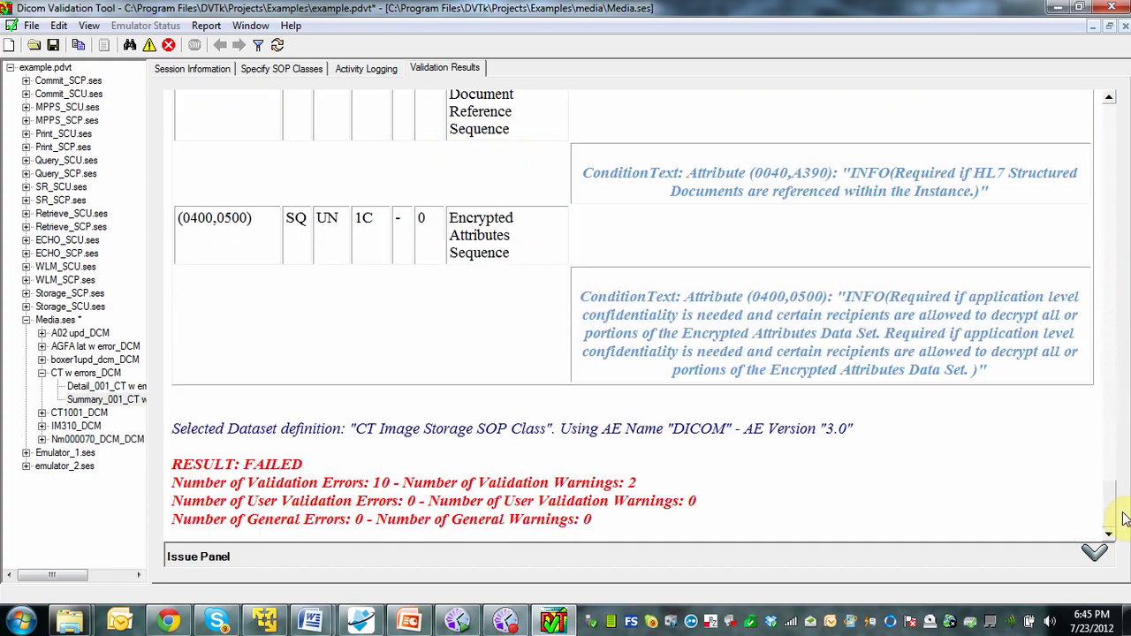
Step: Save the modified example.pdvt project with its Media.ses session
{"action": "left_click", "coordinate": [31, 26]}
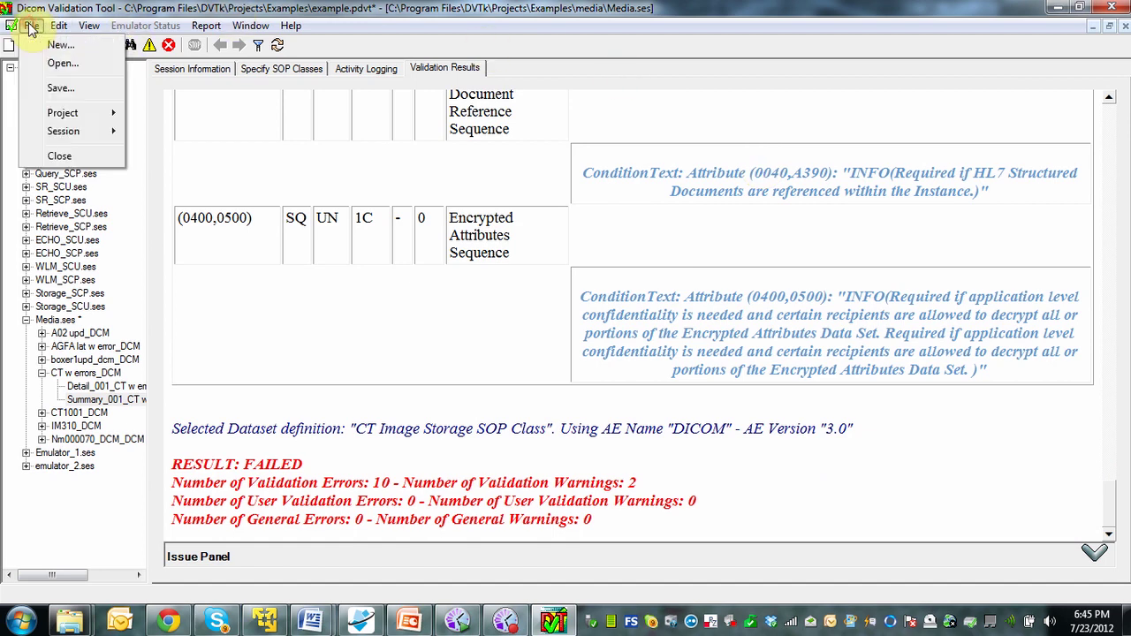
{"action": "left_click", "coordinate": [55, 91]}
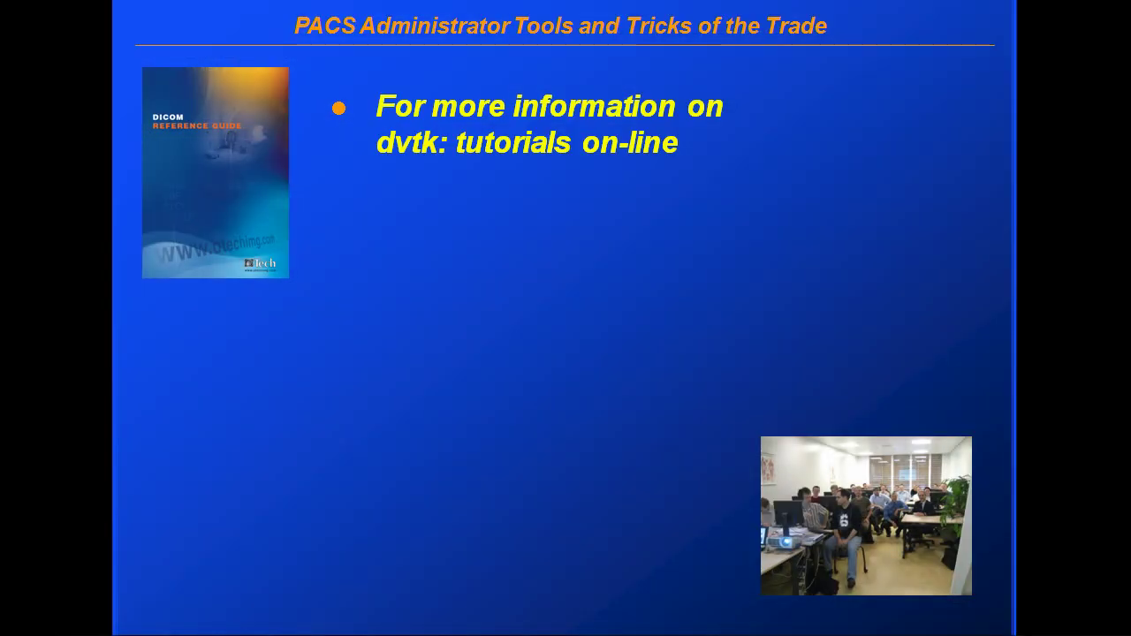